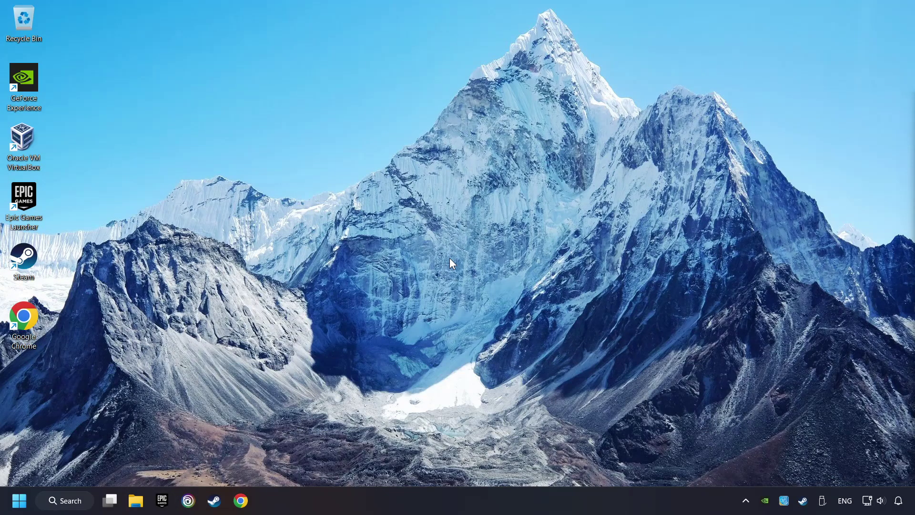
- Search the Start menu for 'device manager'
click(69, 500)
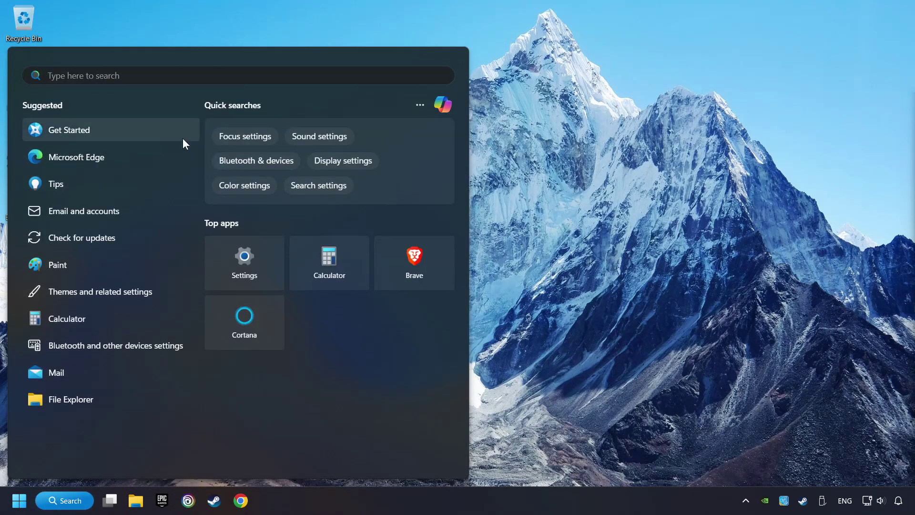
text(device ma)
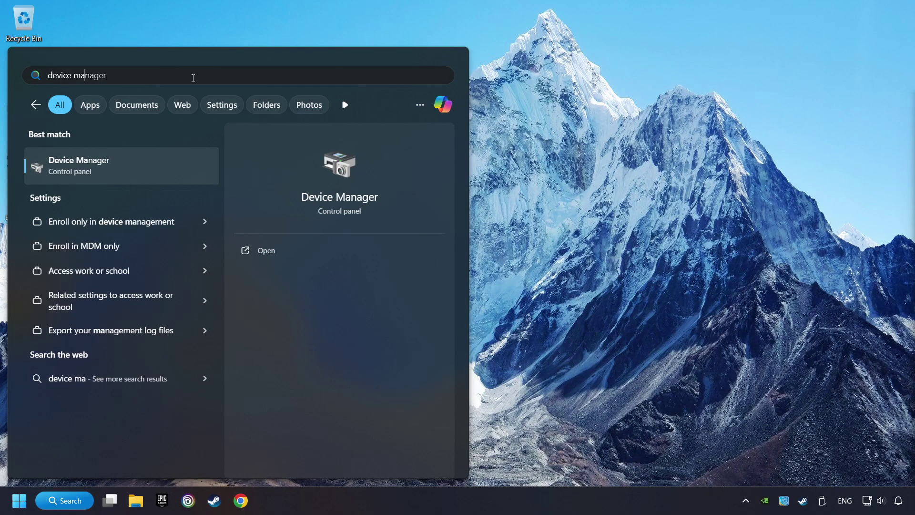
text(nager)
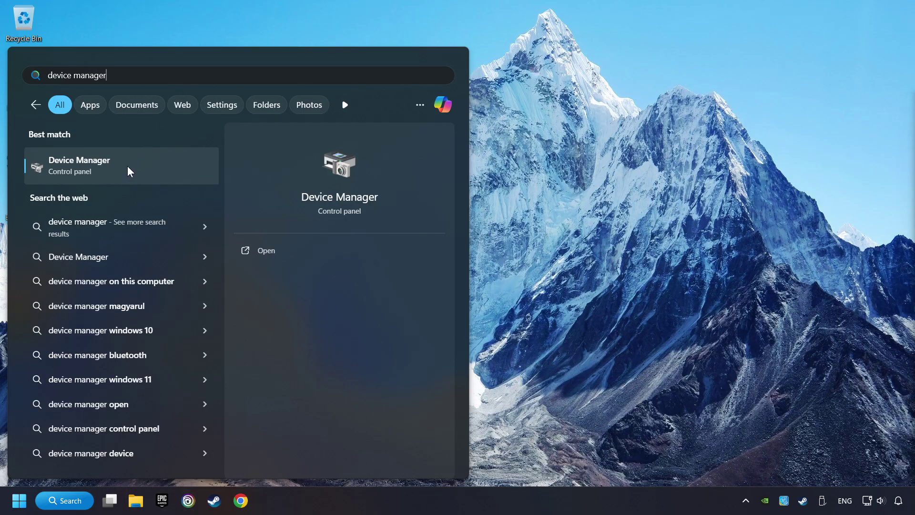
- Open Device Manager and expand Display adapters to select the NVIDIA GeForce GTX 1050 Ti
click(187, 172)
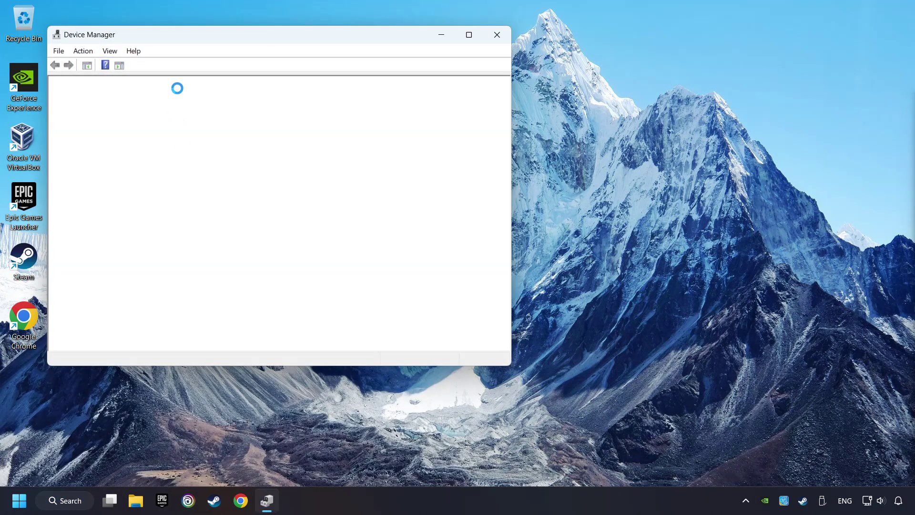
drag(179, 37, 346, 88)
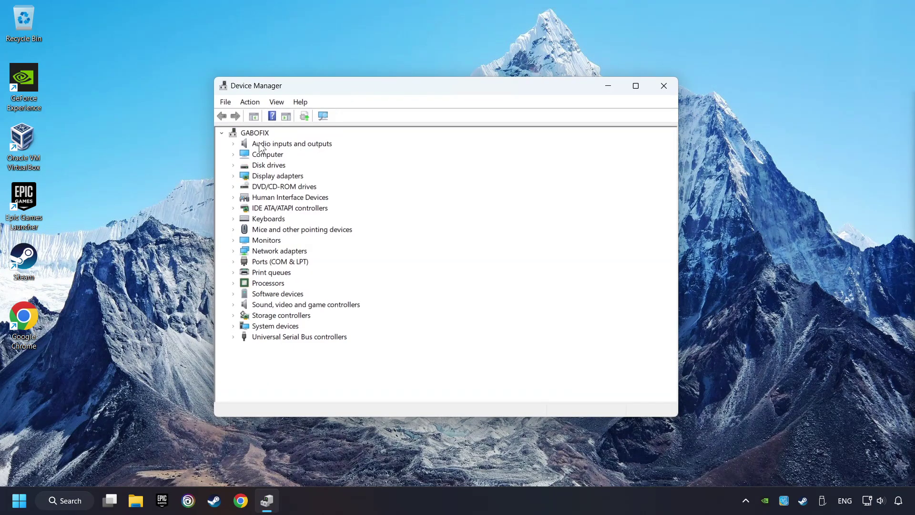
click(248, 177)
click(234, 177)
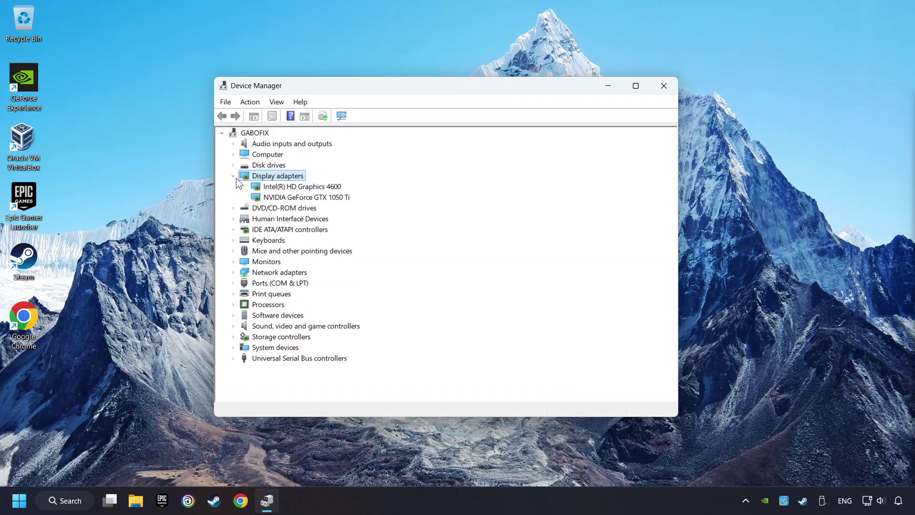
click(264, 197)
- Search automatically for a newer GTX 1050 Ti driver, confirm the best is installed, and close Device Manager
right_click(320, 200)
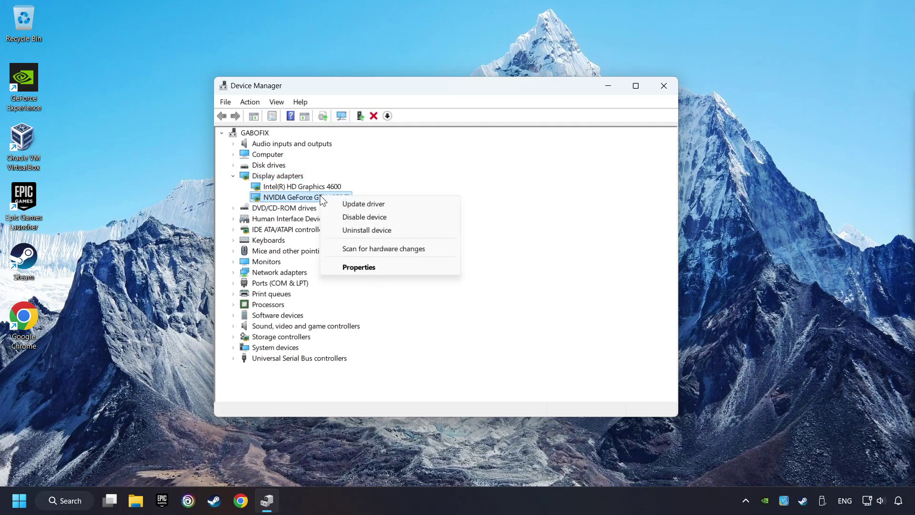
click(422, 204)
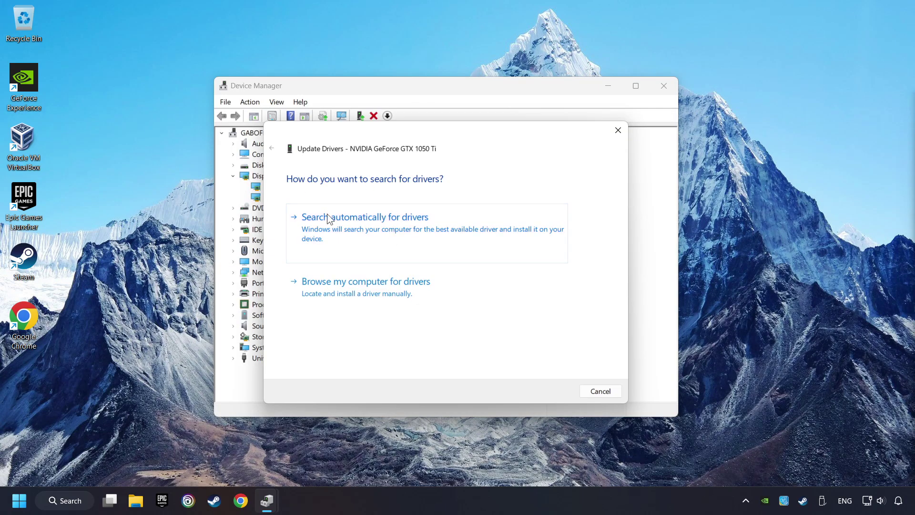
click(403, 227)
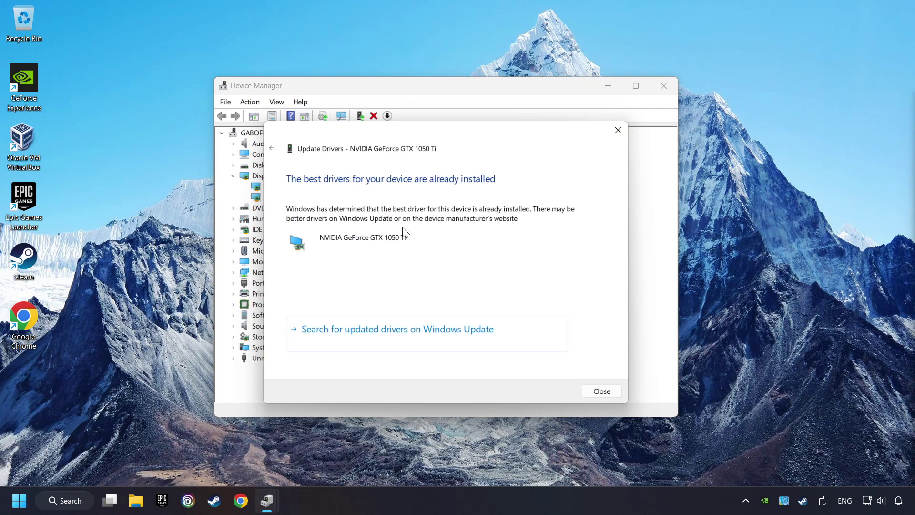
click(603, 390)
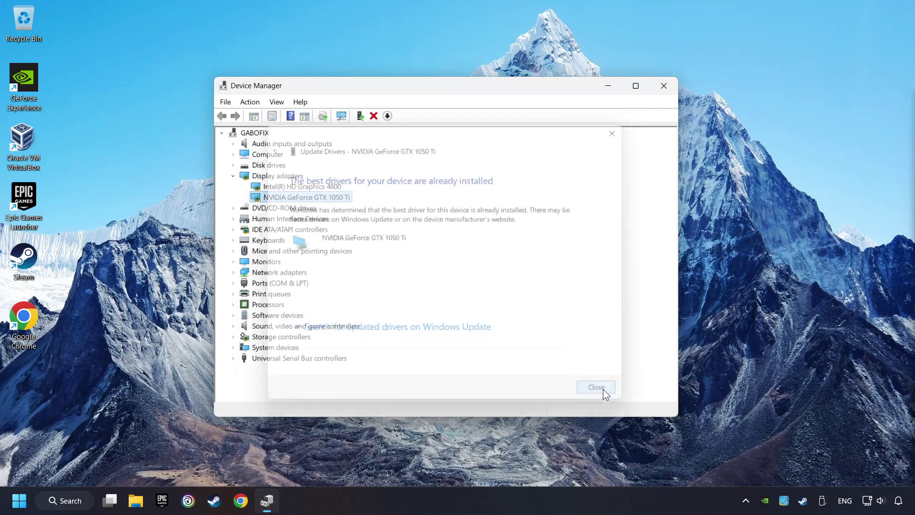
click(664, 86)
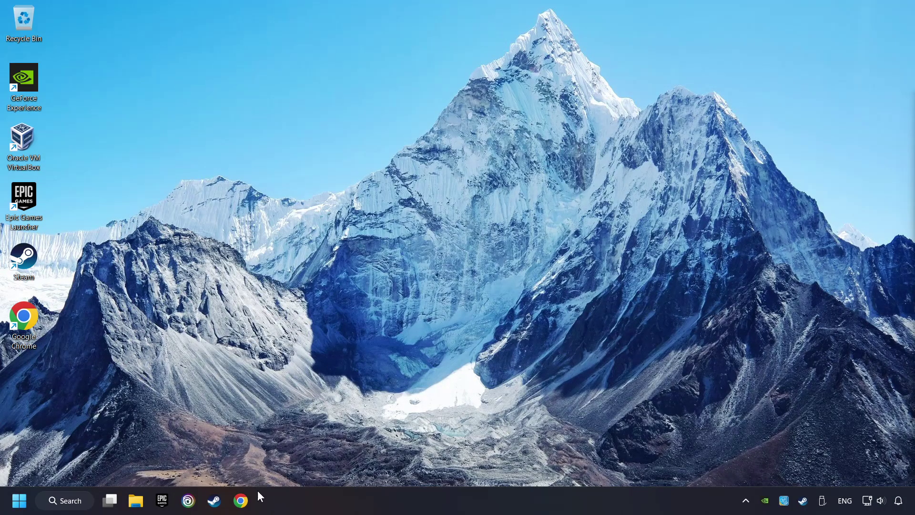
- Google 'nvidia geforce driver download' in Chrome
click(241, 500)
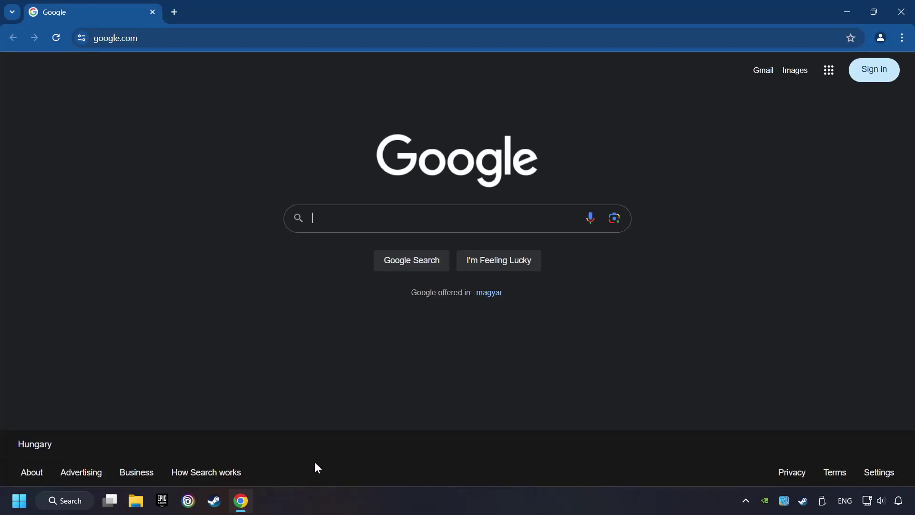
text(nvid)
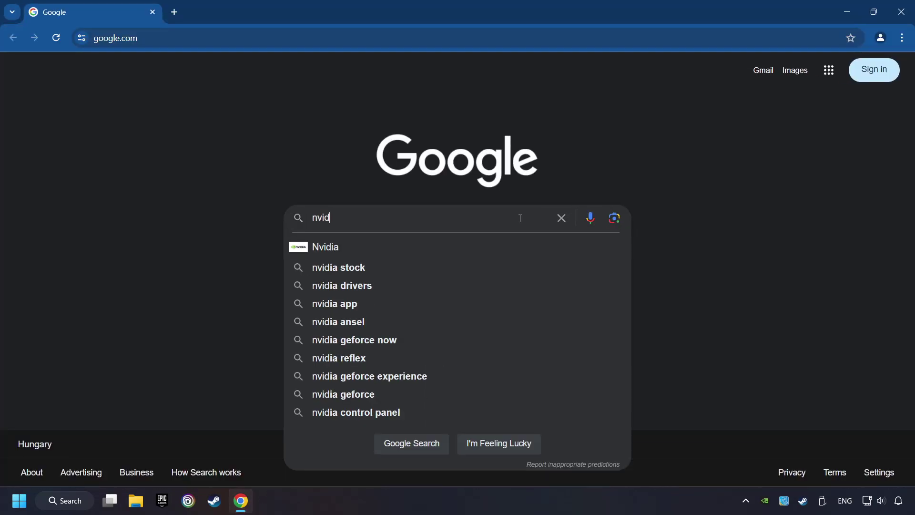
text(ia geforce d)
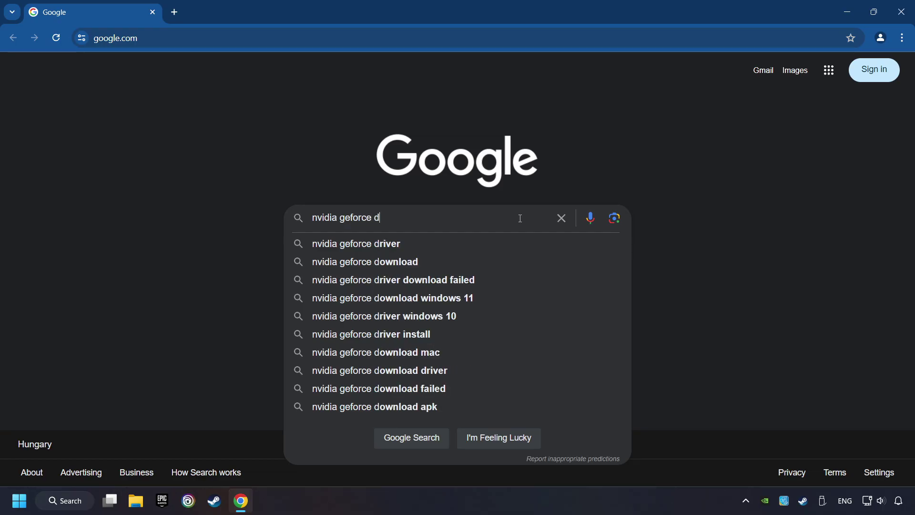
text(river download)
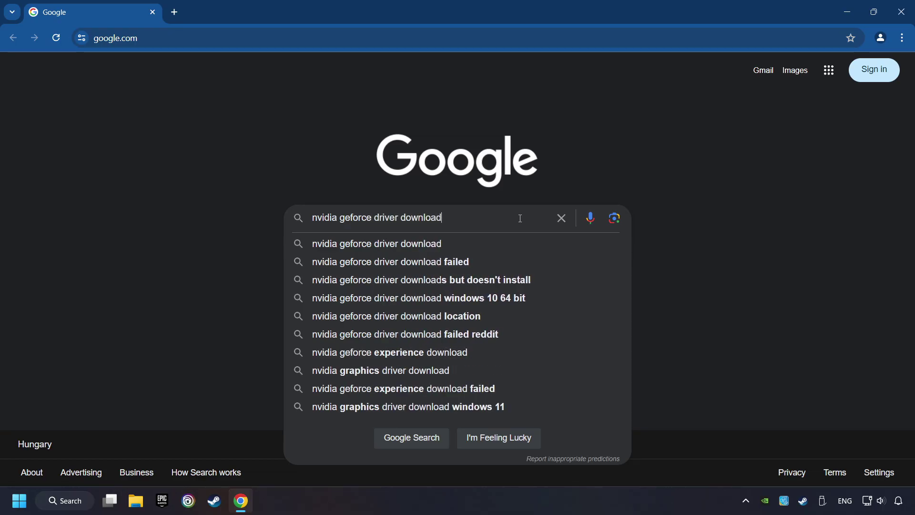
key(Return)
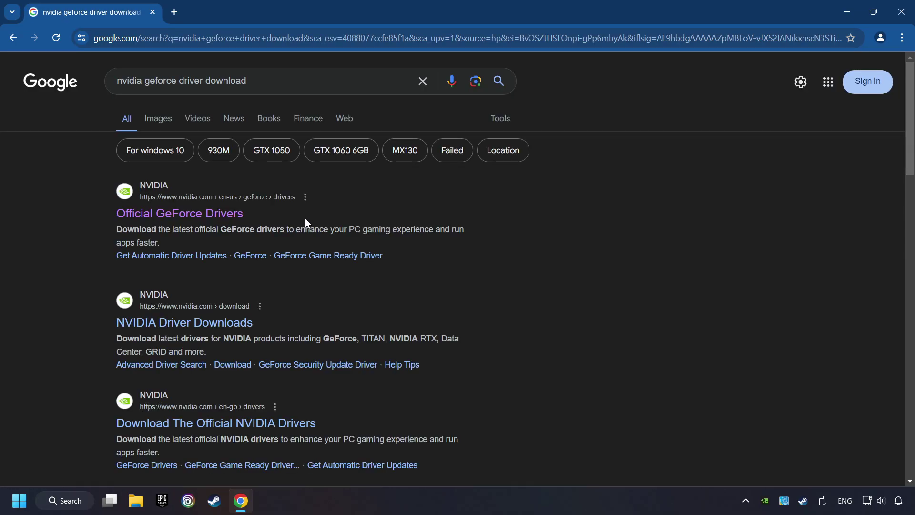
- Download the GeForce Experience installer from Official GeForce Drivers and launch it
click(194, 216)
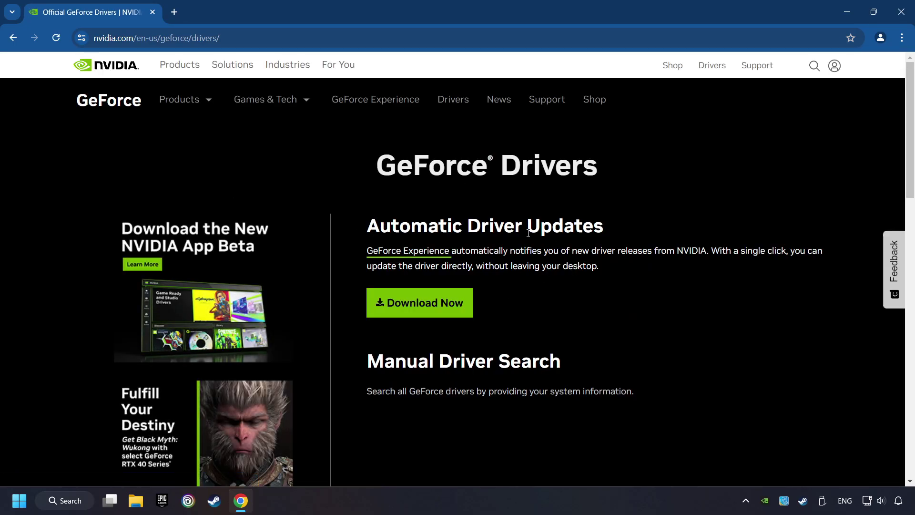
click(432, 316)
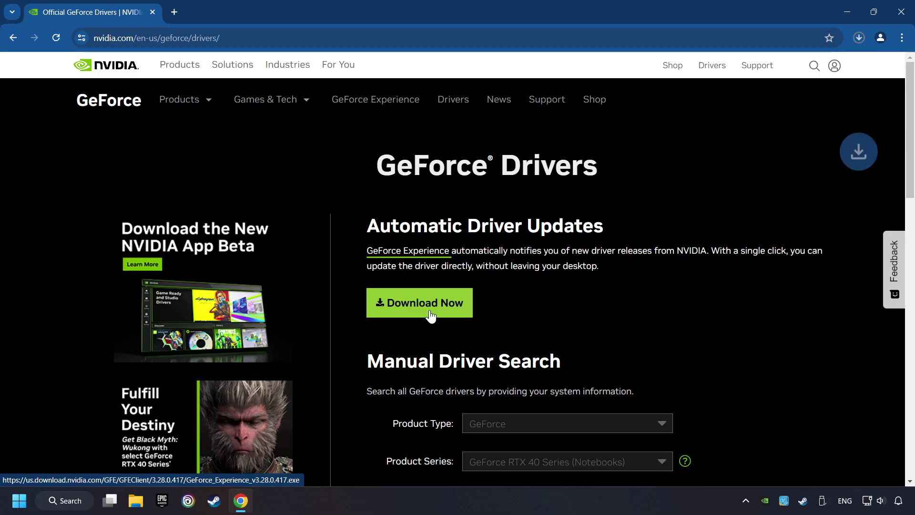
click(860, 38)
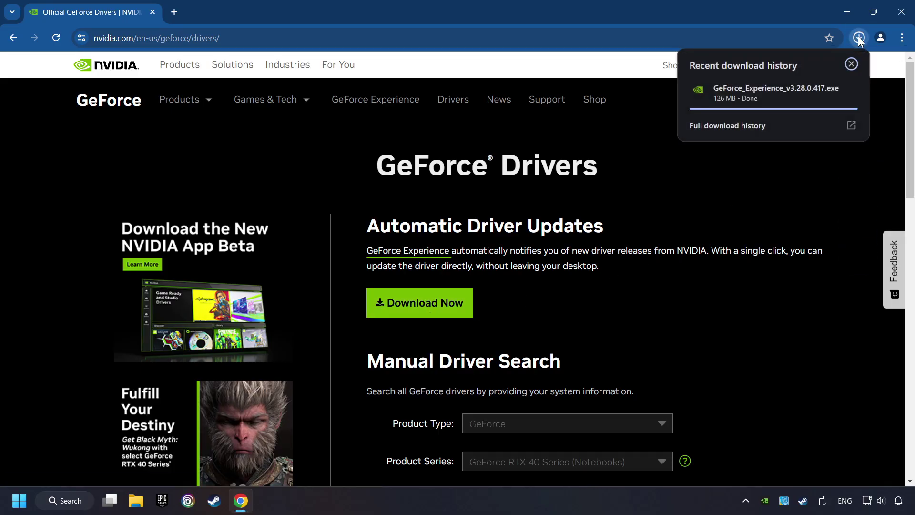
click(780, 99)
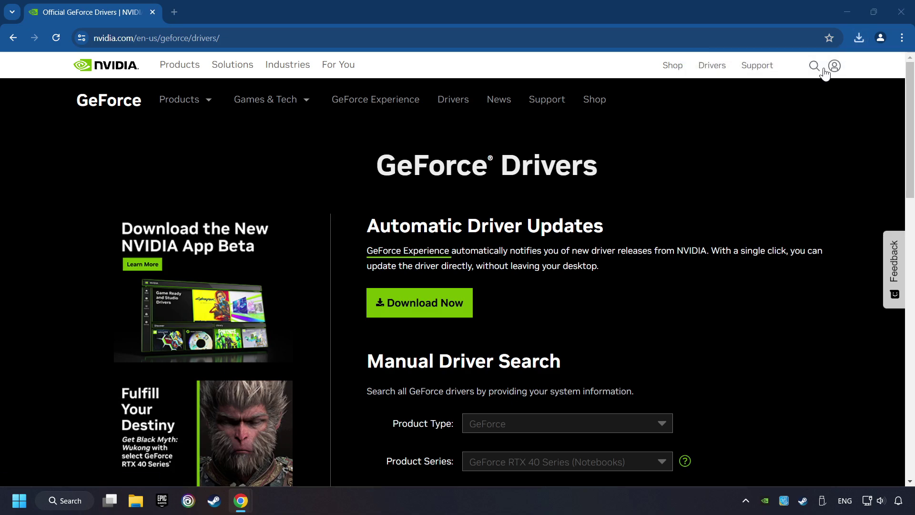
- Close Chrome and accept the NVIDIA Installer terms to install GeForce Experience 3.28
click(901, 10)
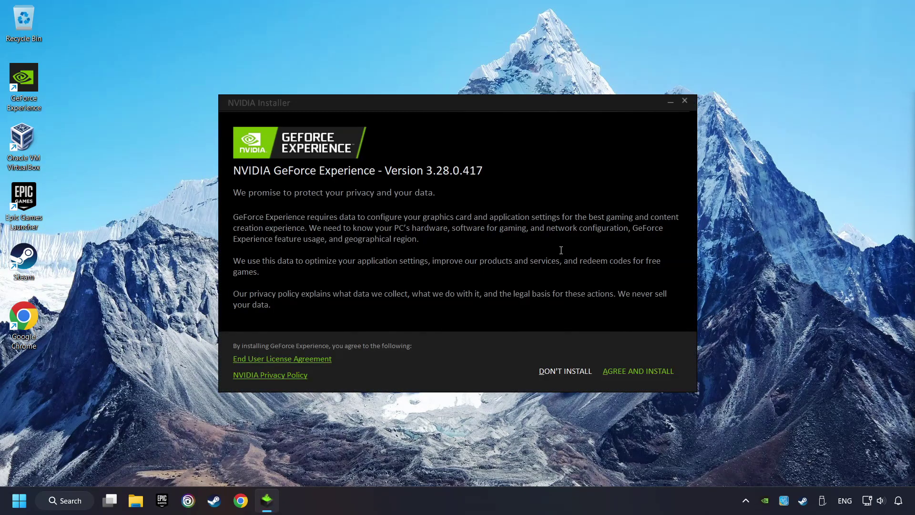
click(653, 375)
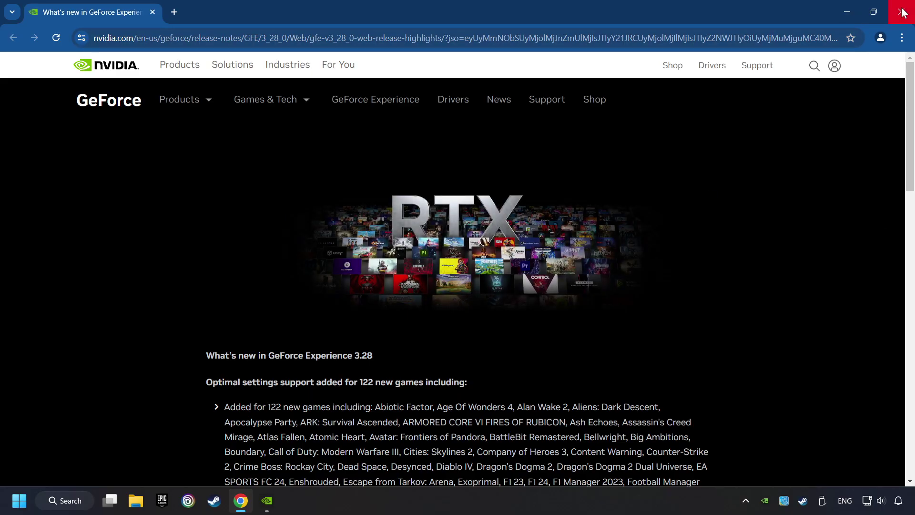
- Check GeForce Experience drivers to confirm Game Ready Driver 556.12 is latest, then close it
click(901, 12)
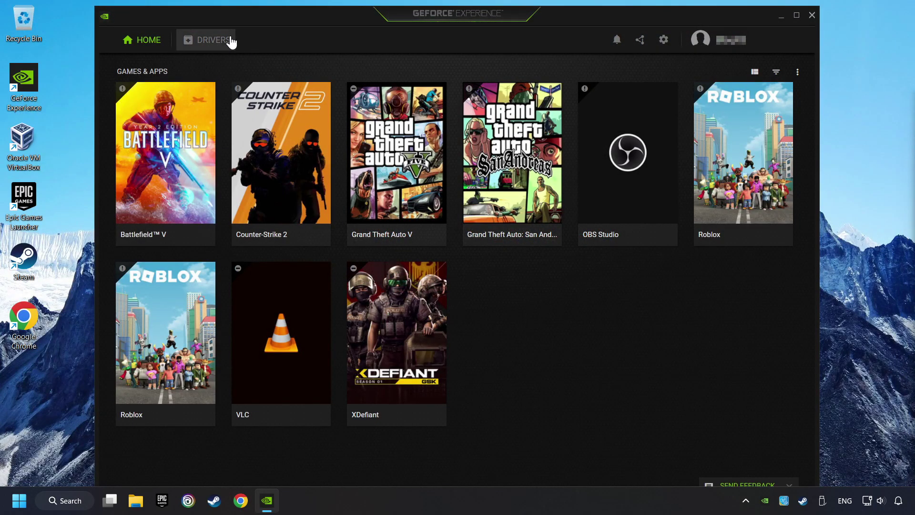
click(210, 48)
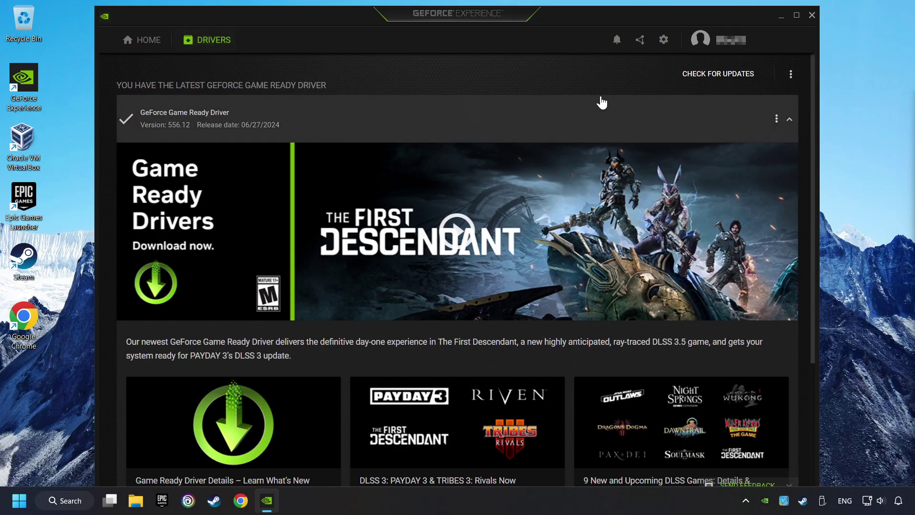
click(712, 84)
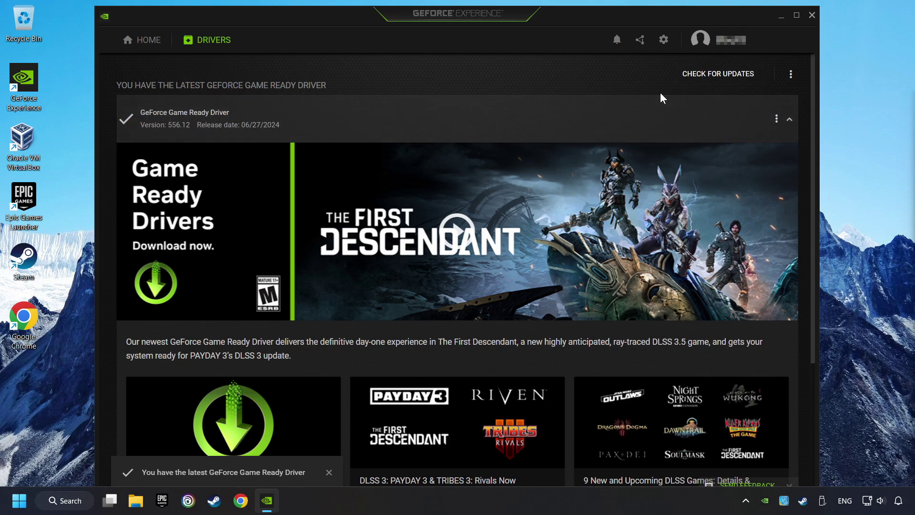
click(811, 15)
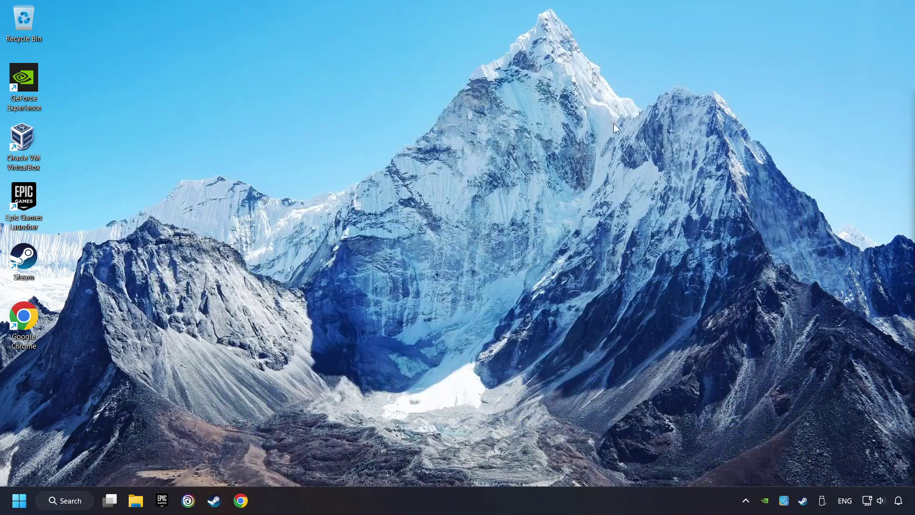
- Search the Start menu for 'graphics settings'
click(61, 506)
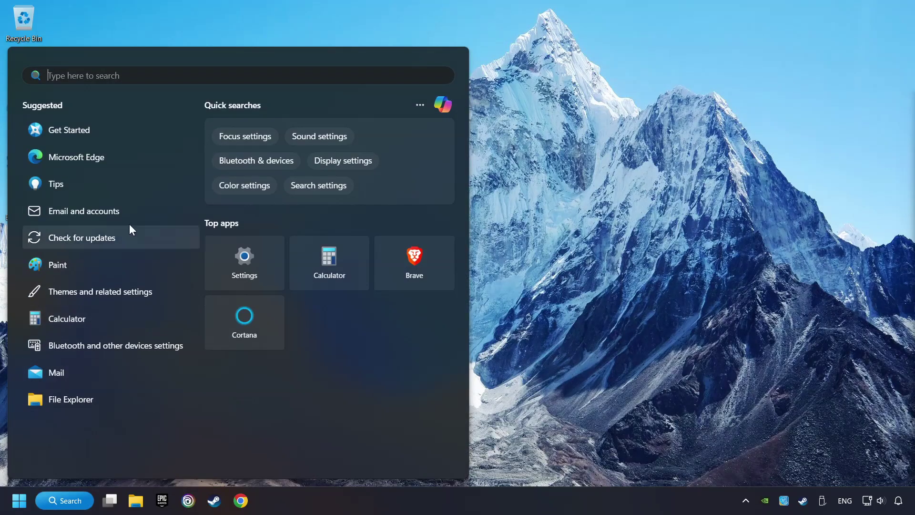
text(gr)
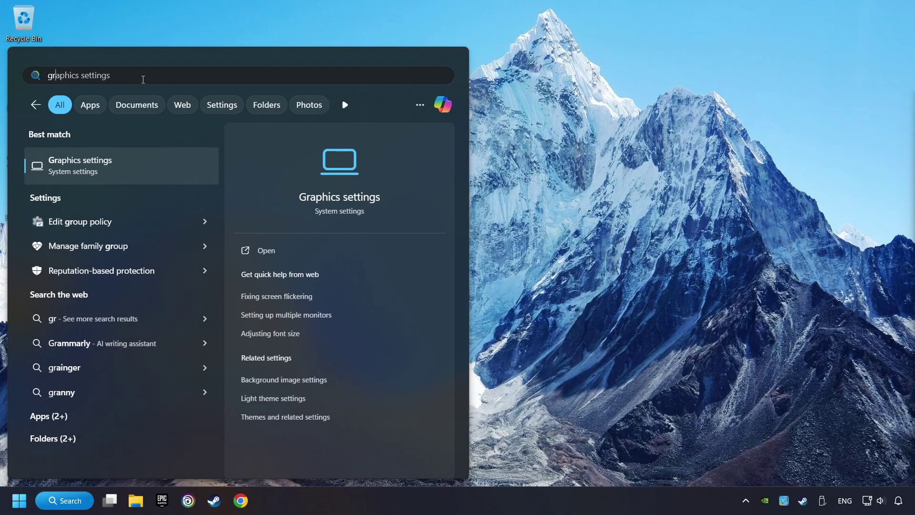
text(aphics settin)
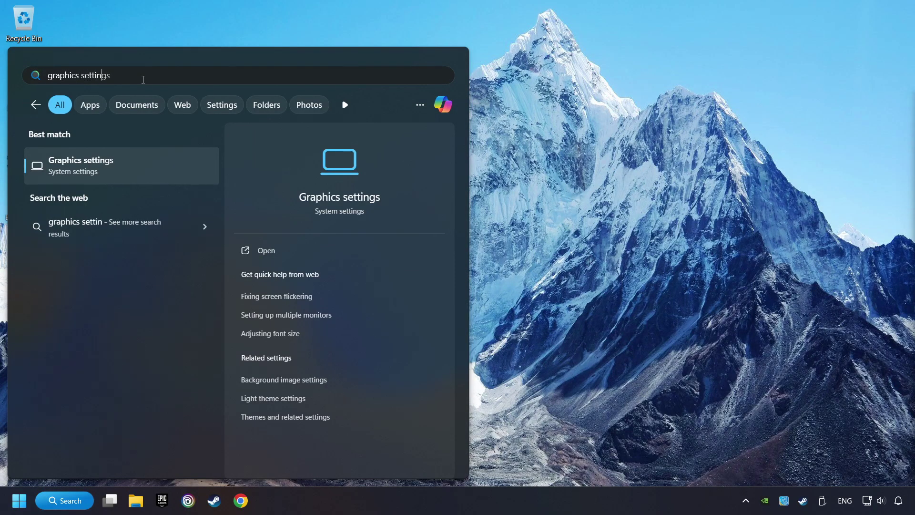
text(gs)
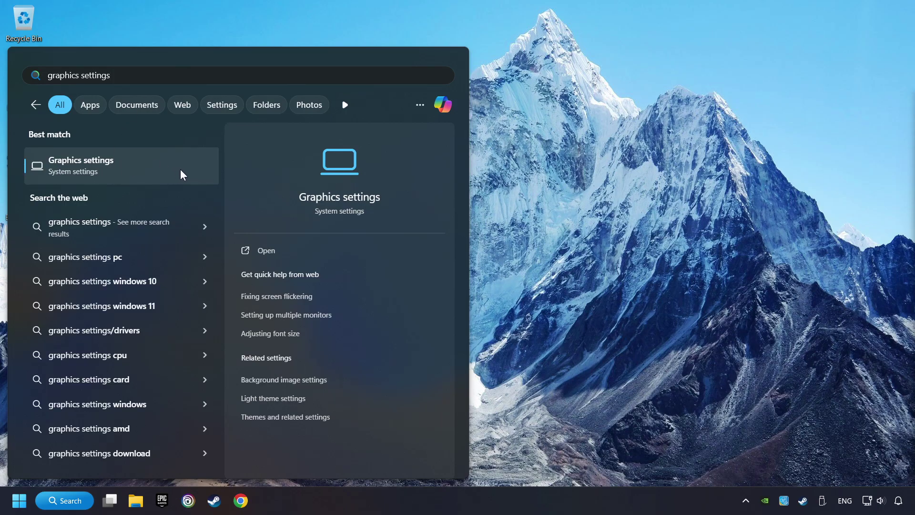
- Open the Graphics settings page and find GAME.exe in the app list
click(181, 170)
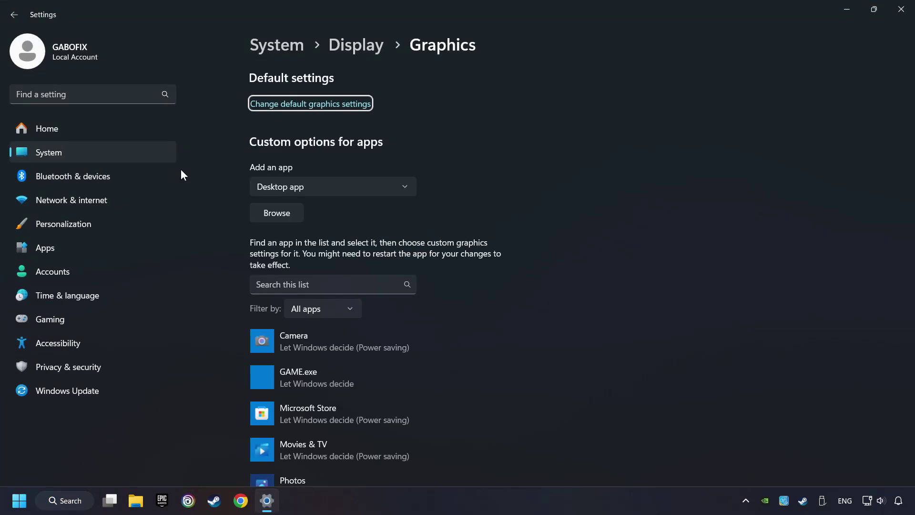
scroll(220, 186, down, 3)
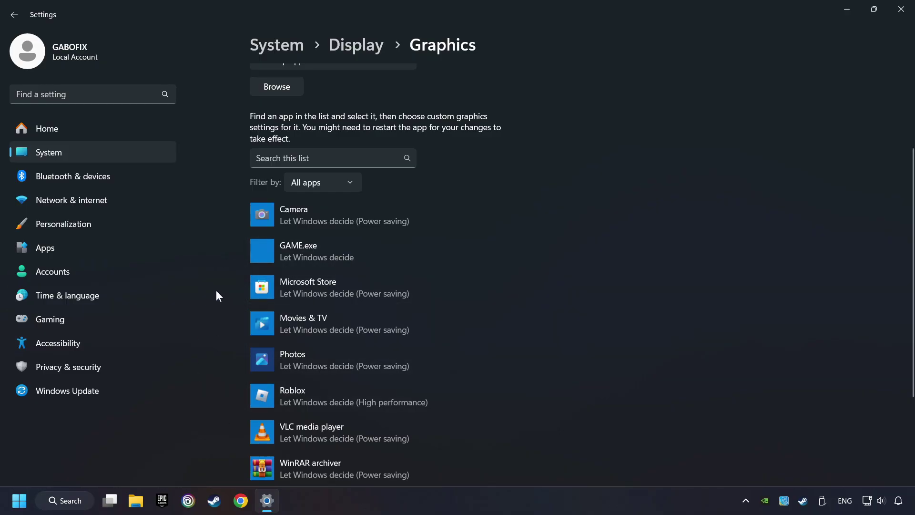
scroll(216, 291, up, 2)
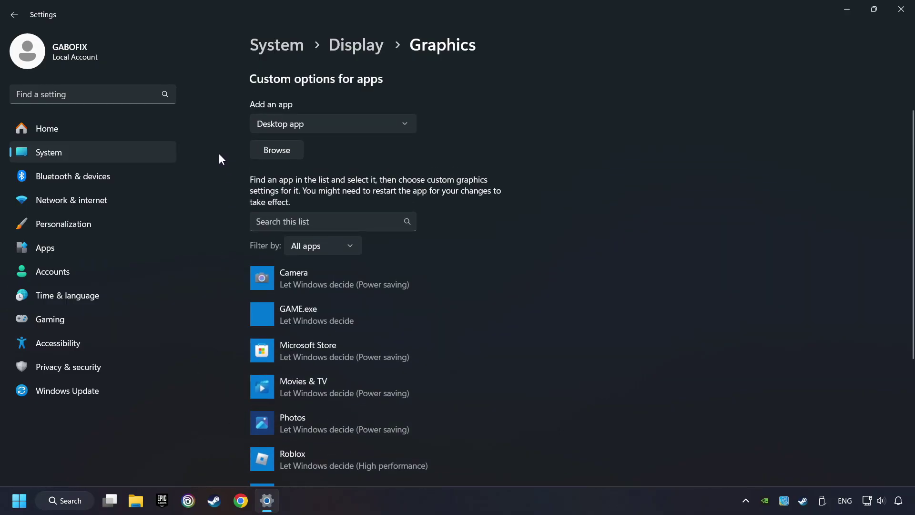
click(286, 153)
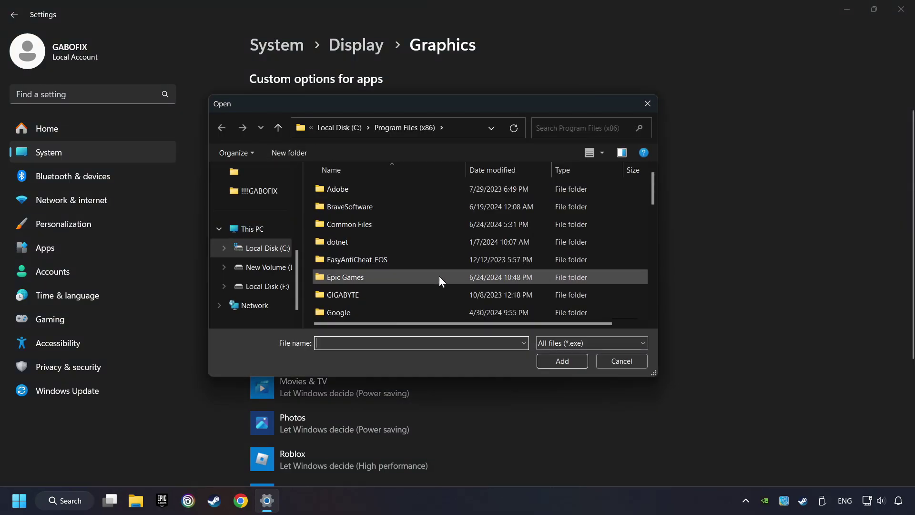
click(648, 104)
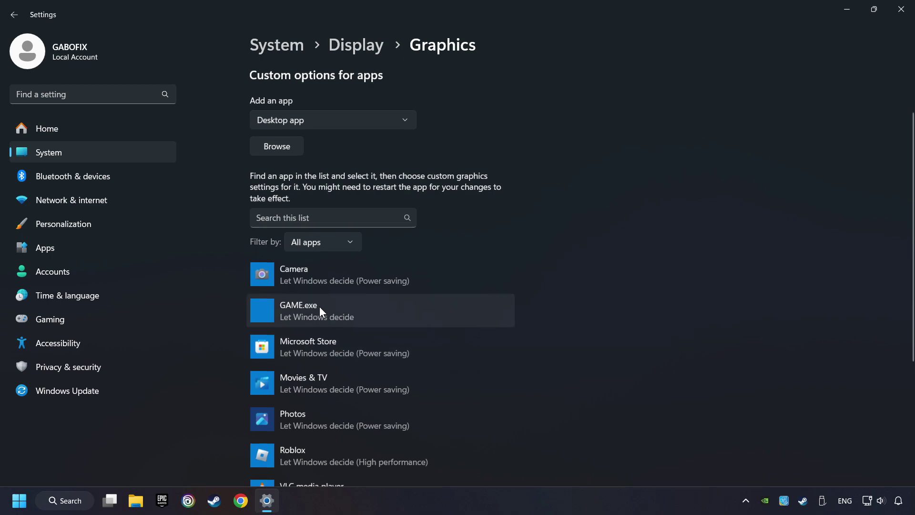
scroll(305, 286, down, 2)
- Set GAME.exe to High performance on the GTX 1050 Ti, save, and close Settings
click(327, 249)
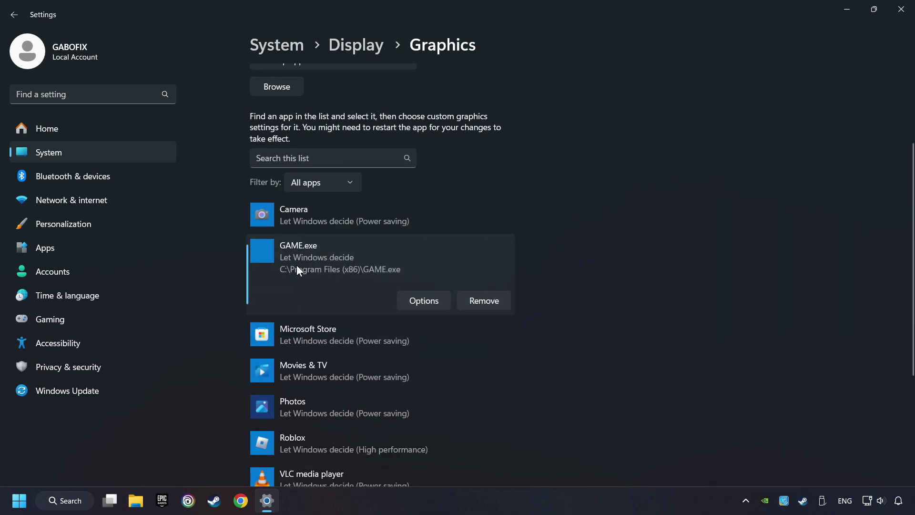
click(431, 301)
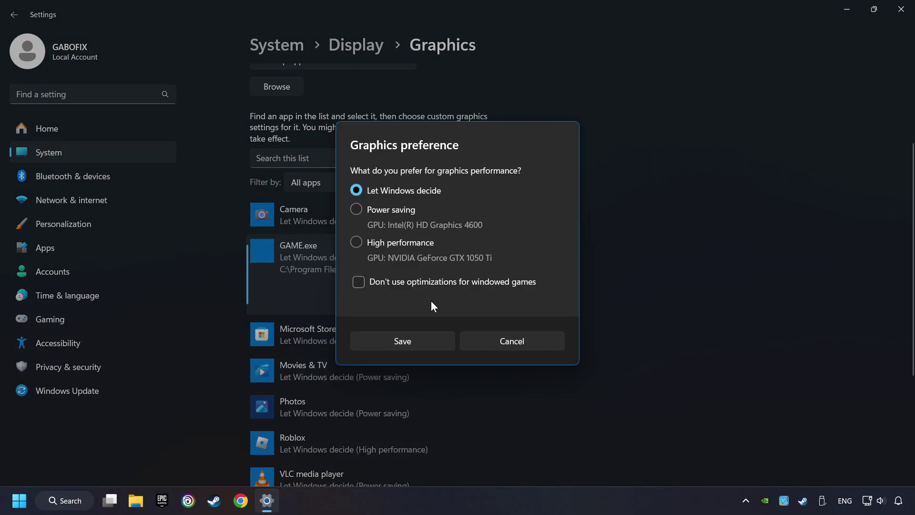
click(357, 243)
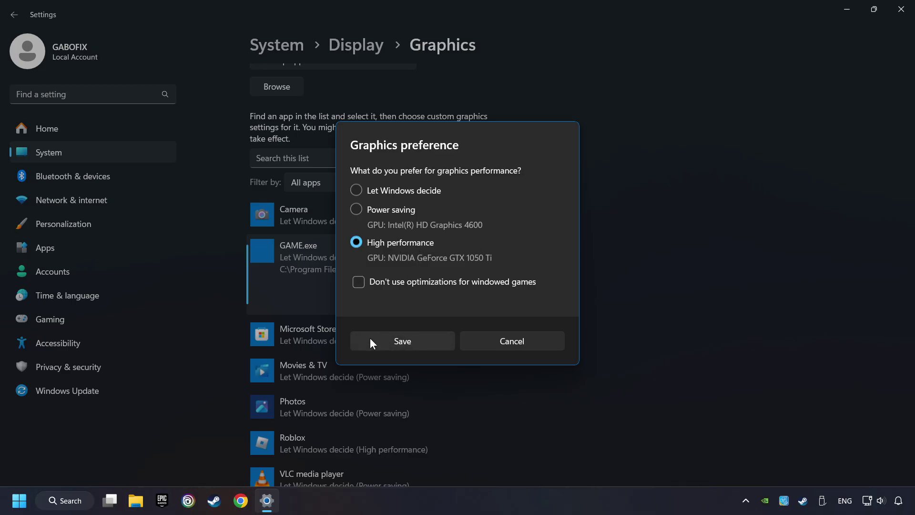
click(417, 336)
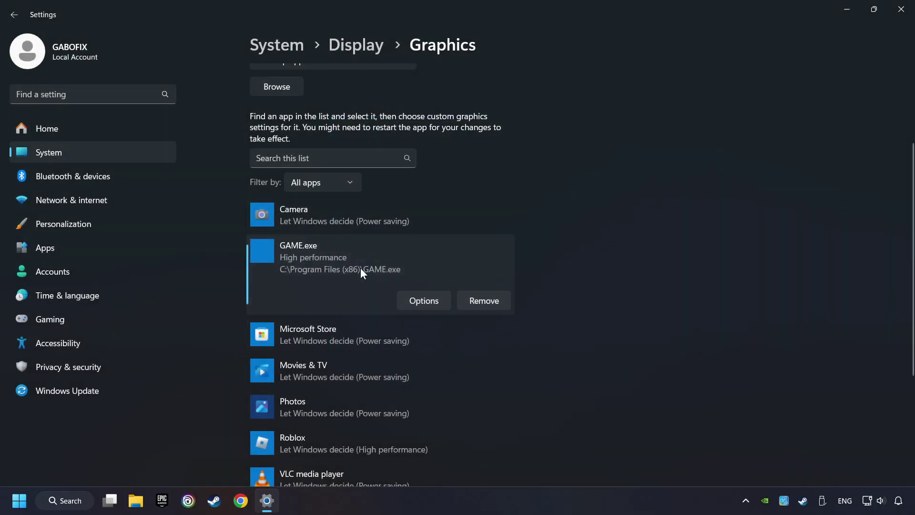
click(904, 11)
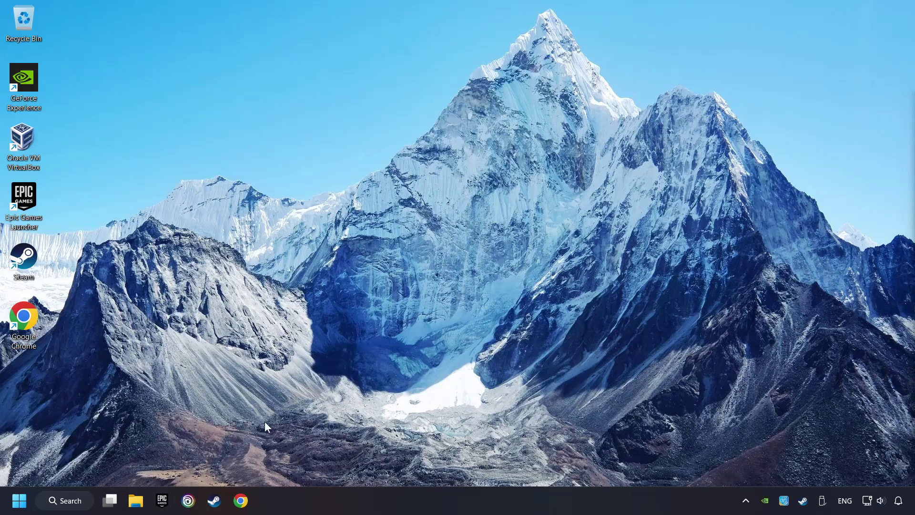
- Verify integrity of GAME's installed files from its Steam library Properties
click(214, 501)
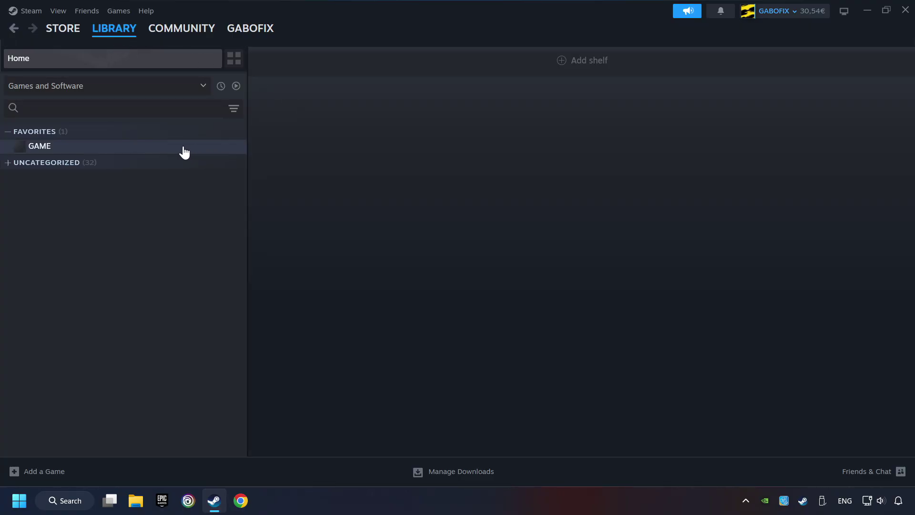
right_click(202, 149)
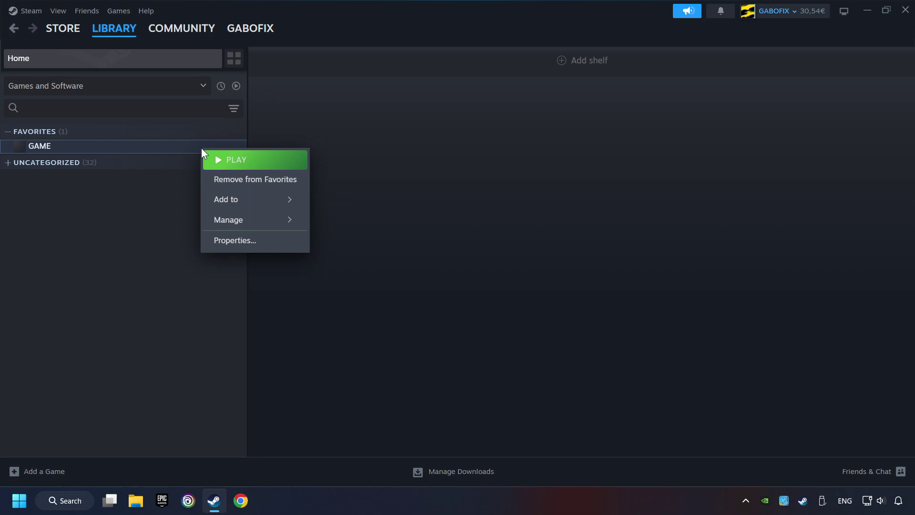
click(281, 244)
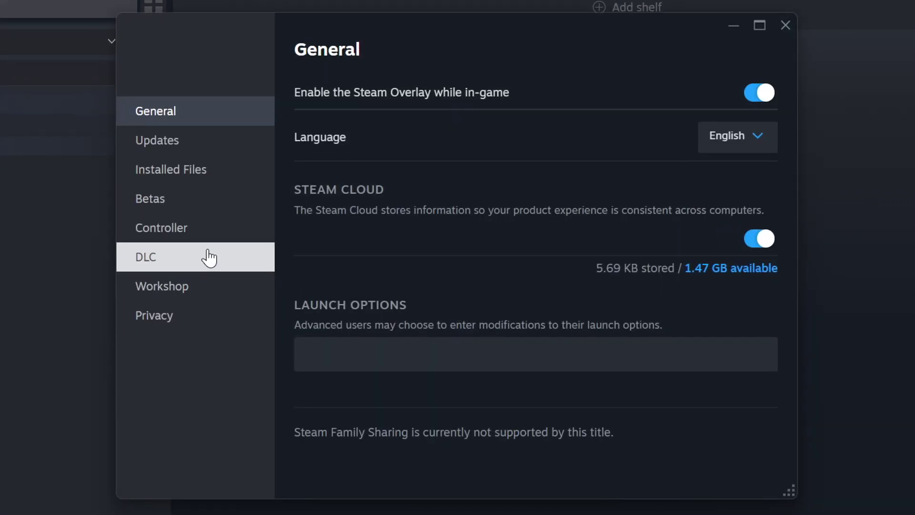
click(212, 178)
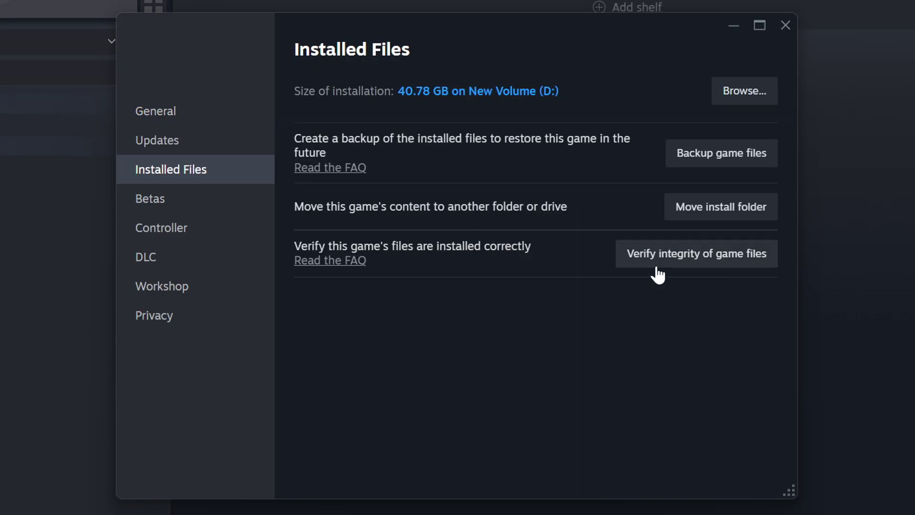
click(707, 264)
- Open the GAME shortcut's Properties from its install folder and show the Compatibility tab
click(753, 101)
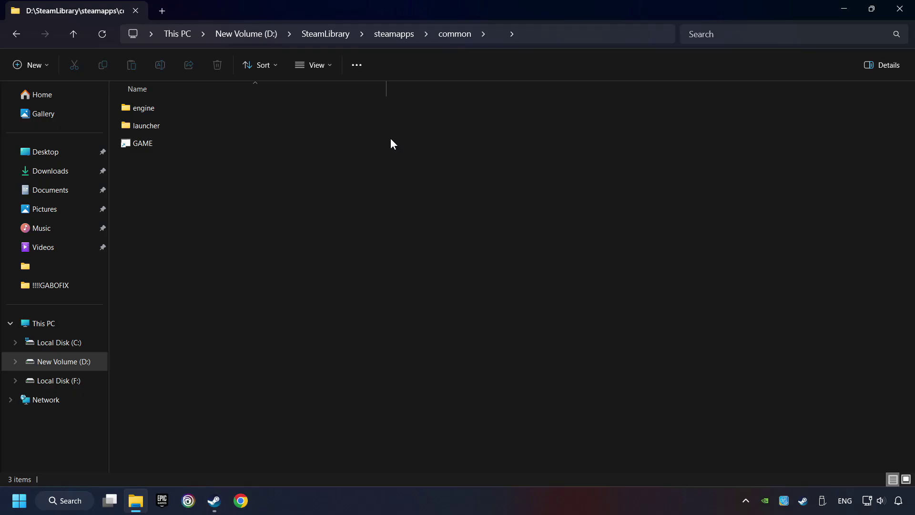
click(279, 143)
right_click(292, 143)
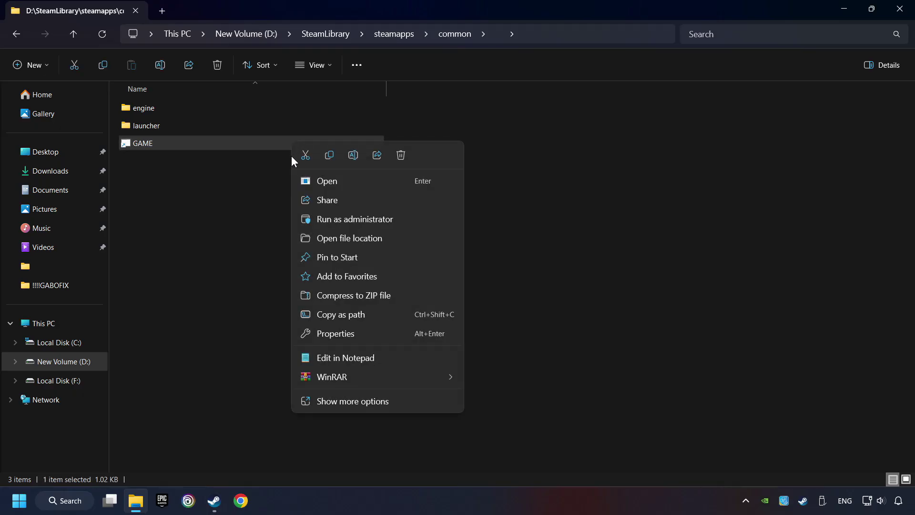
click(308, 333)
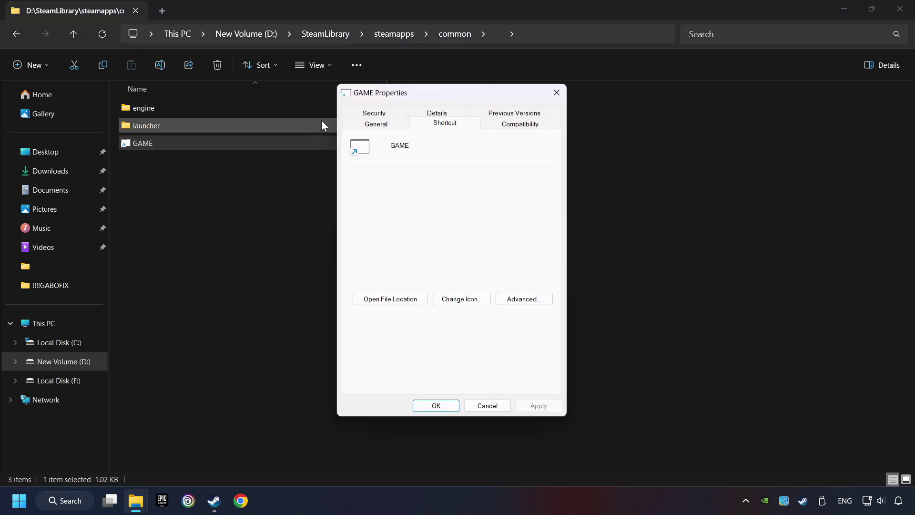
click(541, 125)
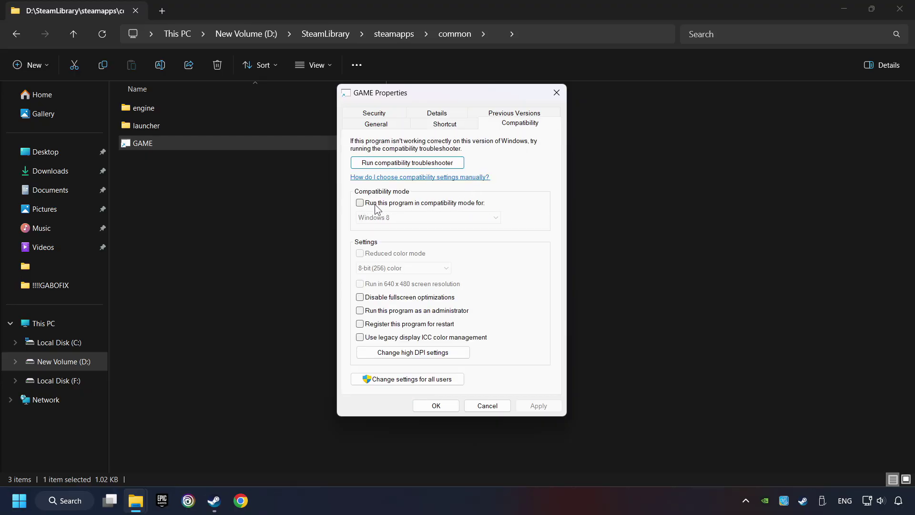
- Enable Windows 8 compatibility mode, disable fullscreen optimizations, run as administrator, and apply
click(434, 204)
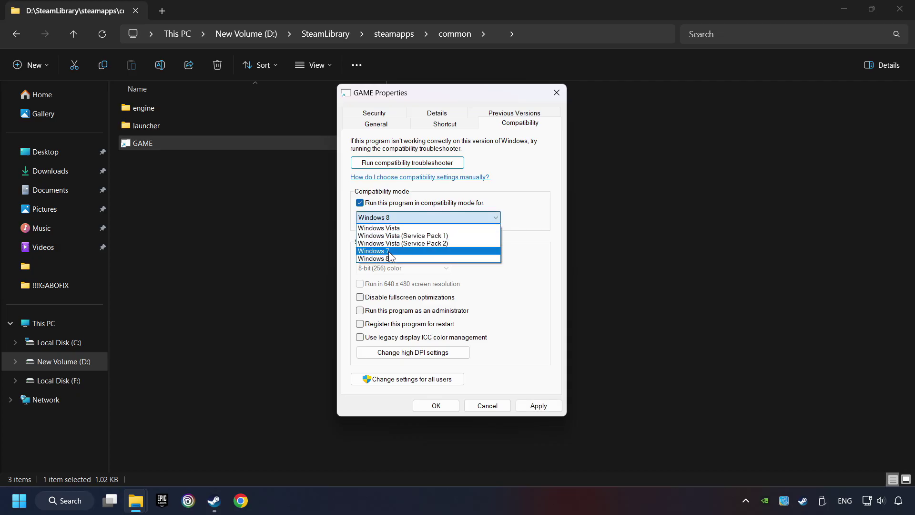
click(404, 258)
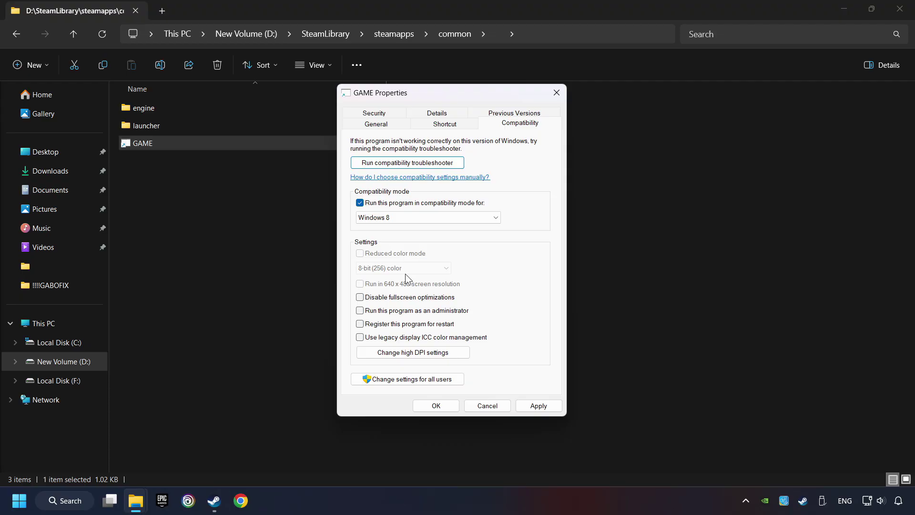
click(360, 298)
click(360, 311)
click(543, 408)
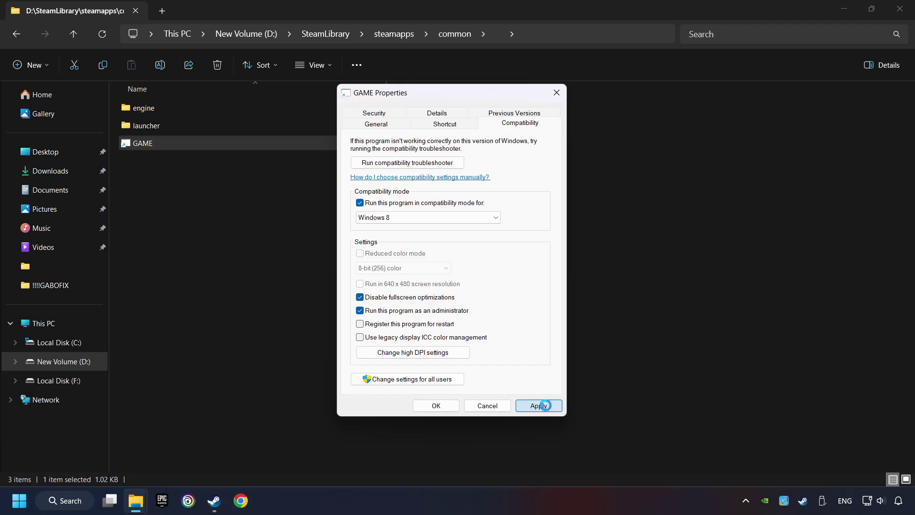
click(436, 407)
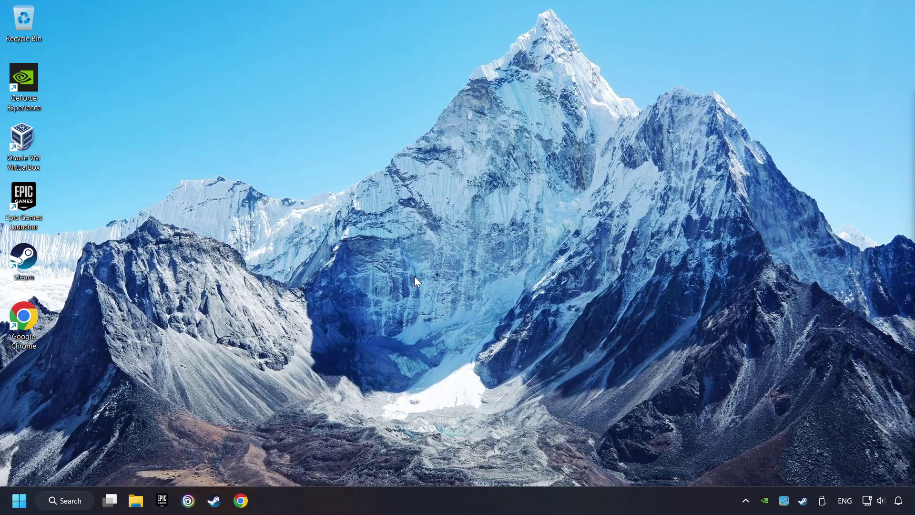
- Load Microsoft's DirectX End-User Runtime download page (details.aspx?id=35) in Chrome
click(242, 502)
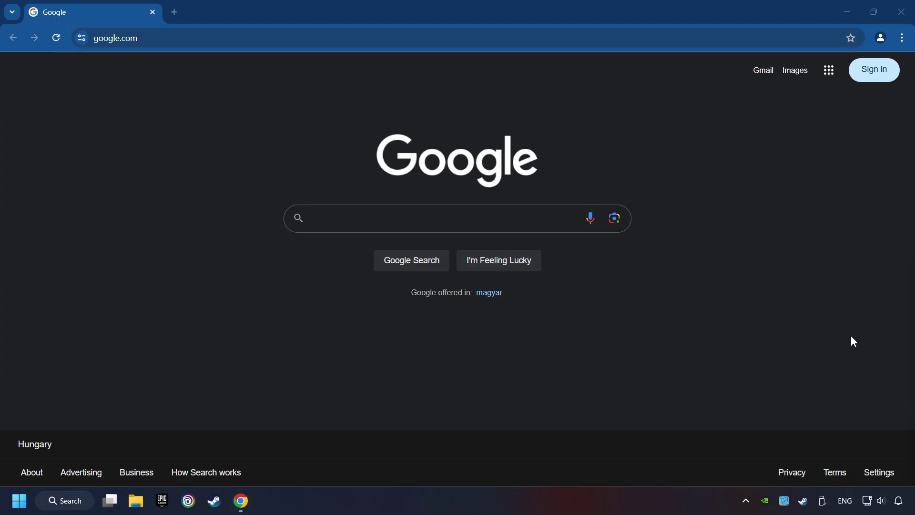
click(672, 207)
key(ctrl+l)
text(https://www.microsoft.com/en-US/download/details.aspx?id=35)
key(Return)
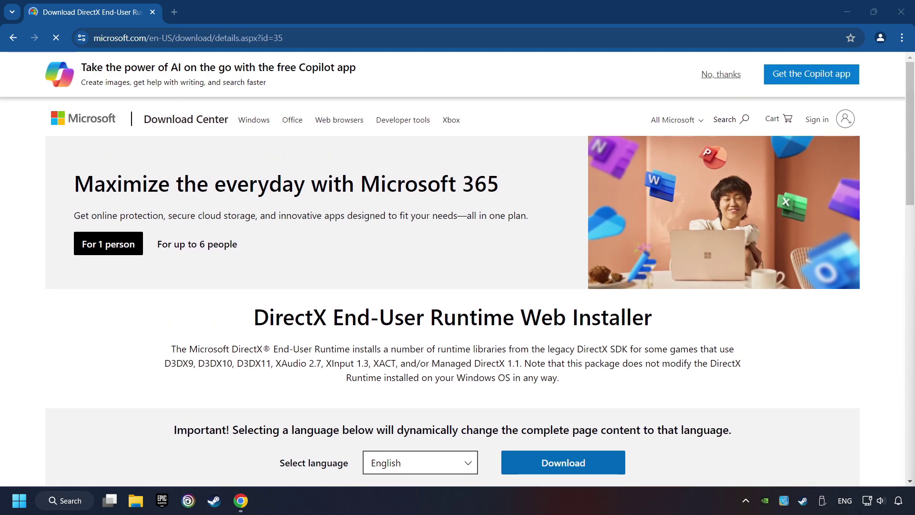
- Load the Visual C++ Redistributable article in a new tab, then return to DirectX's Download button
click(174, 11)
text(https://learn.microsoft.com/en-us/cpp/windows/latest-supported-vc-redist?view=msvc-160)
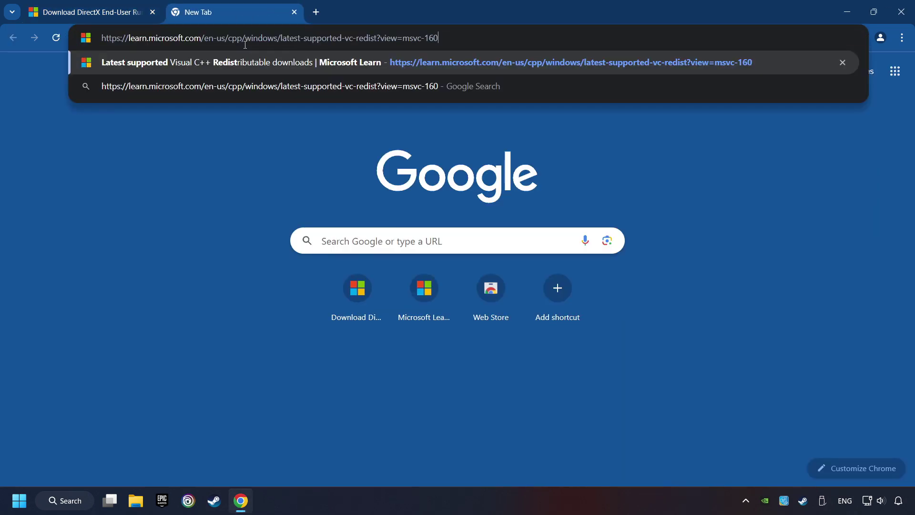
key(Return)
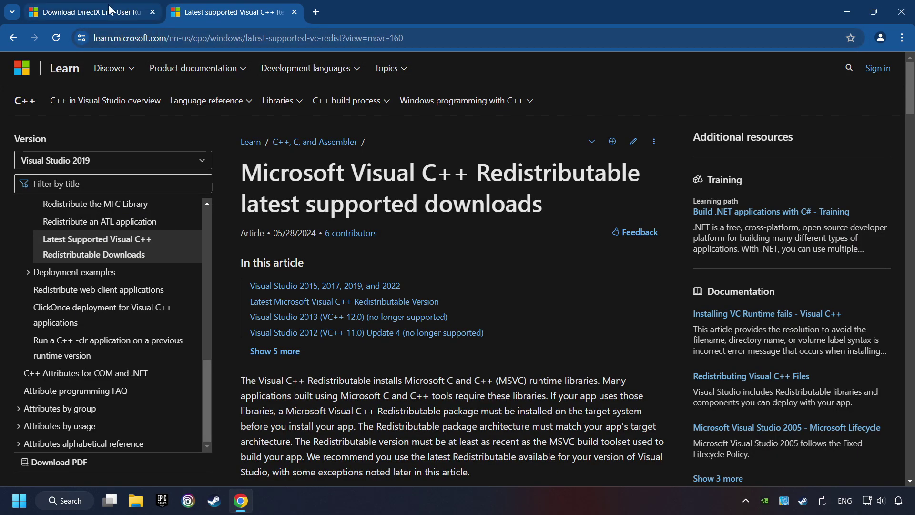
click(120, 11)
scroll(274, 248, down, 1)
scroll(257, 255, down, 1)
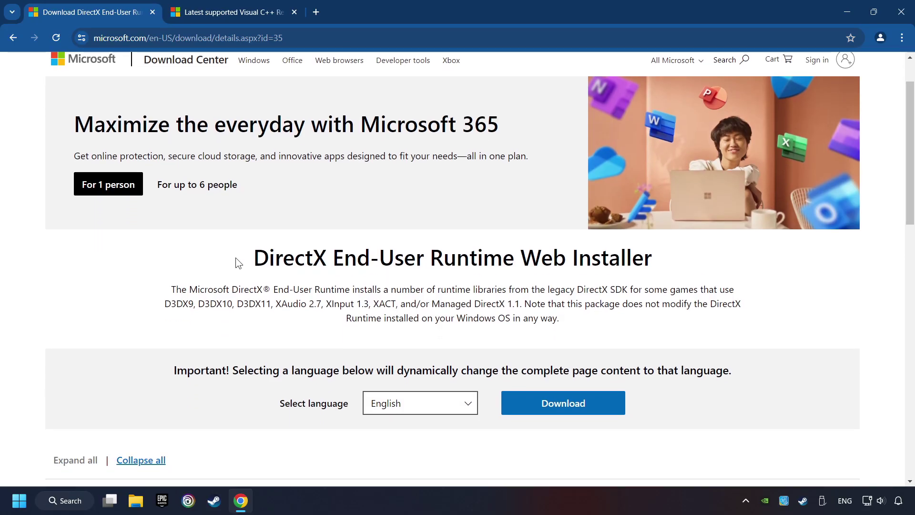
scroll(258, 258, down, 1)
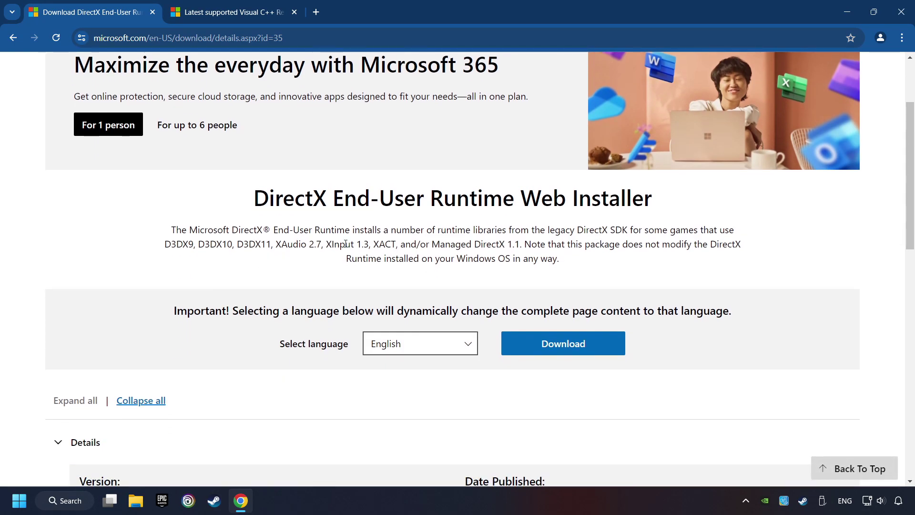
- Download and run dxwebsetup.exe, accepting the license and declining the Bing Bar, then finish
click(570, 350)
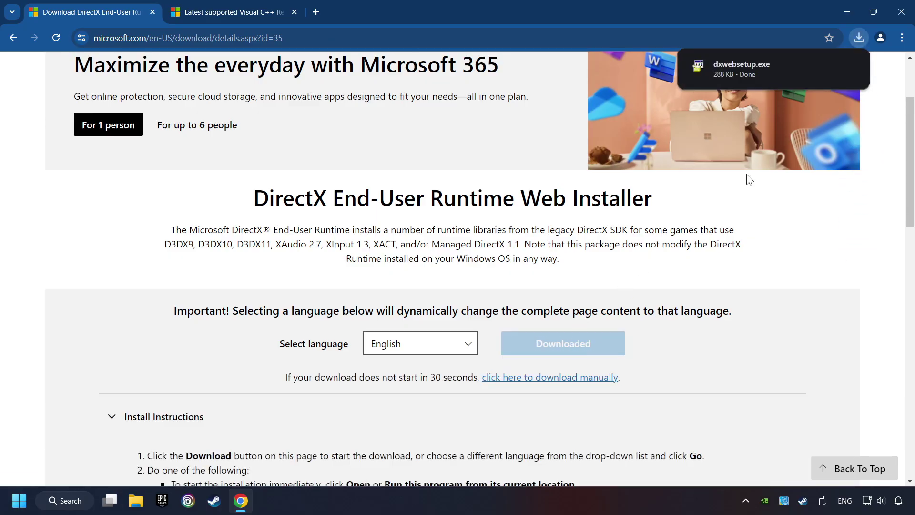
click(781, 68)
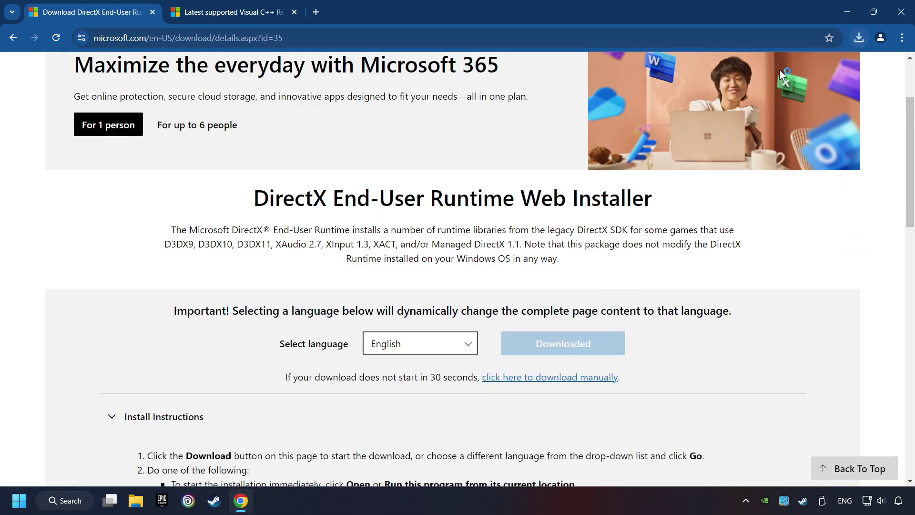
drag(302, 86, 529, 154)
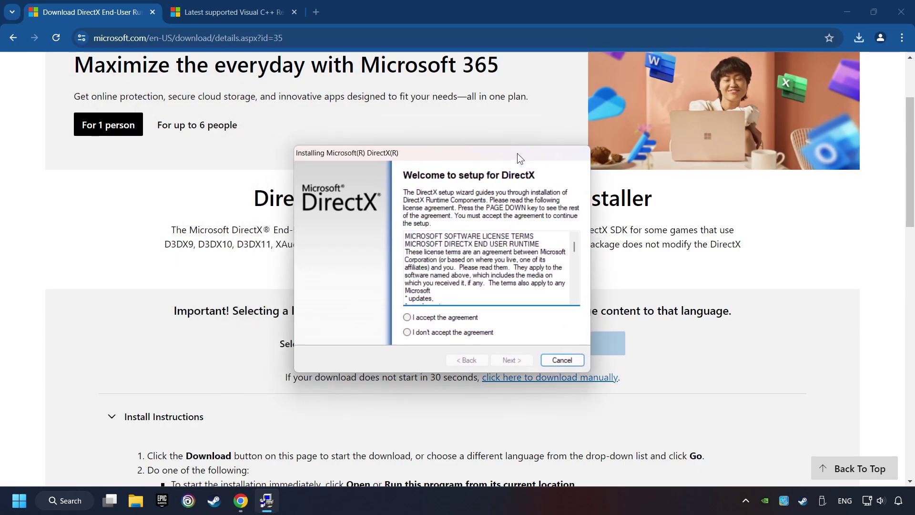
drag(586, 243, 464, 322)
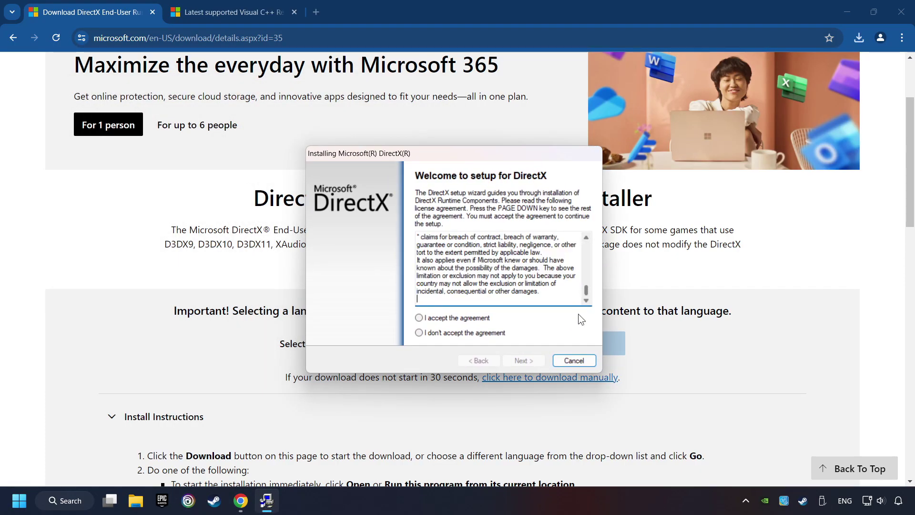
click(474, 319)
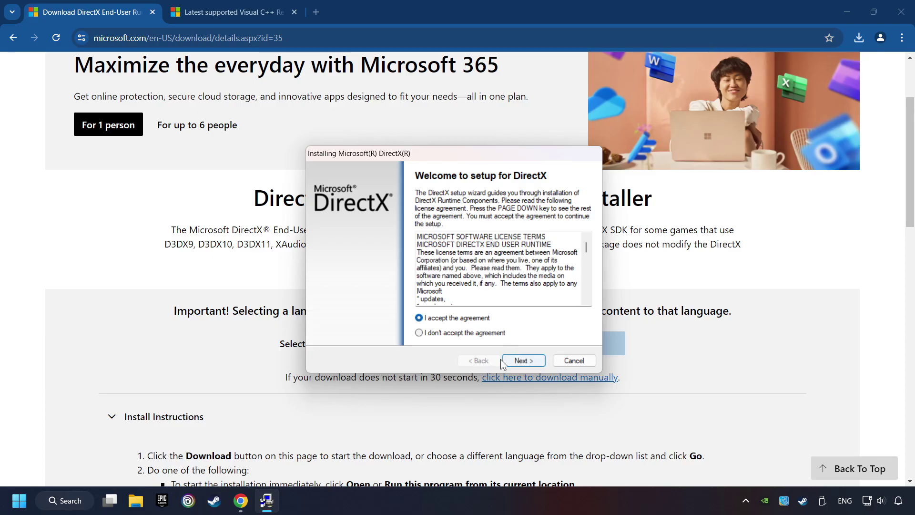
click(525, 361)
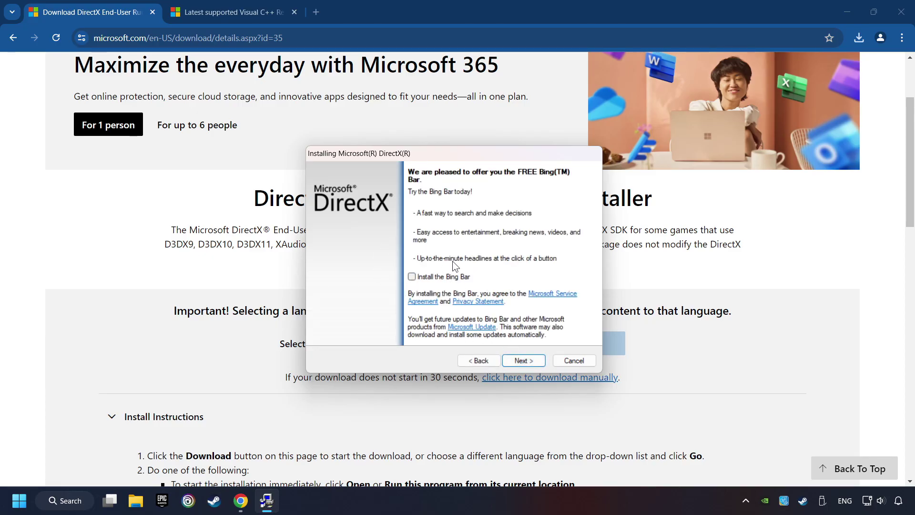
click(527, 361)
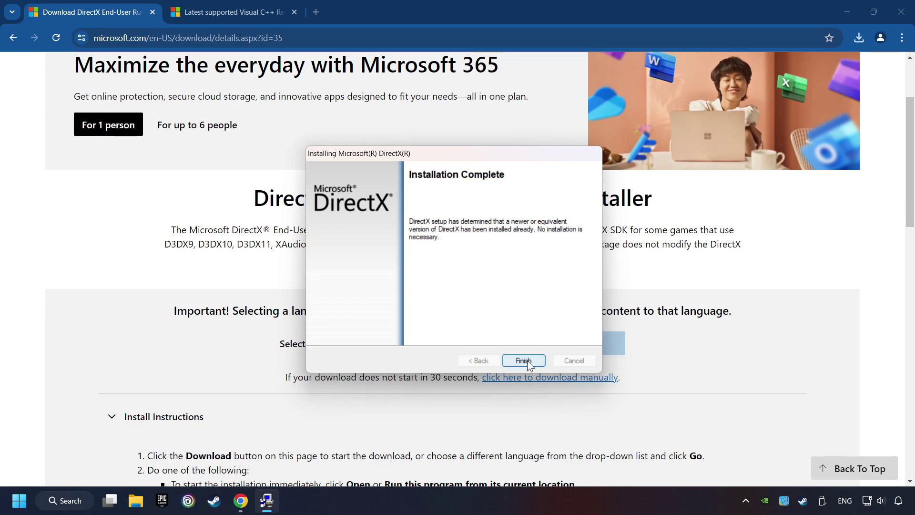
click(530, 359)
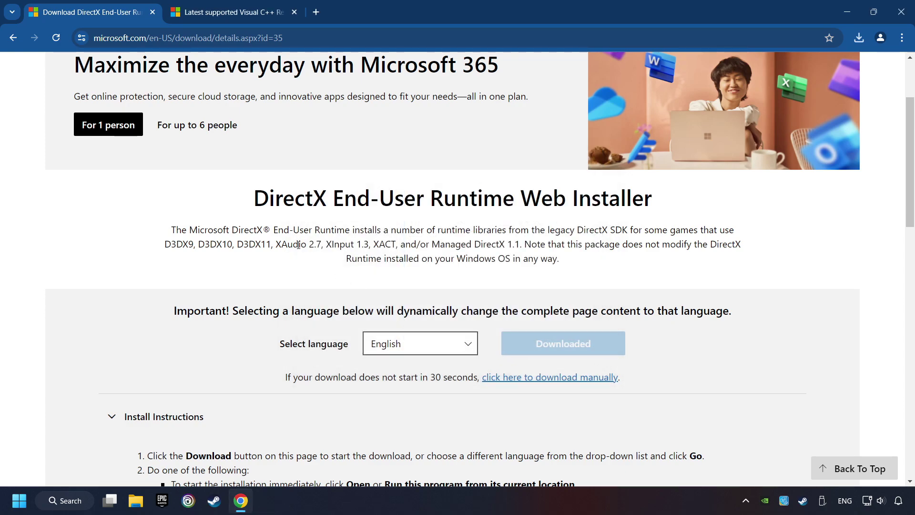
- Download the x86 and x64 Visual C++ Redistributable installers from Microsoft Learn
click(219, 10)
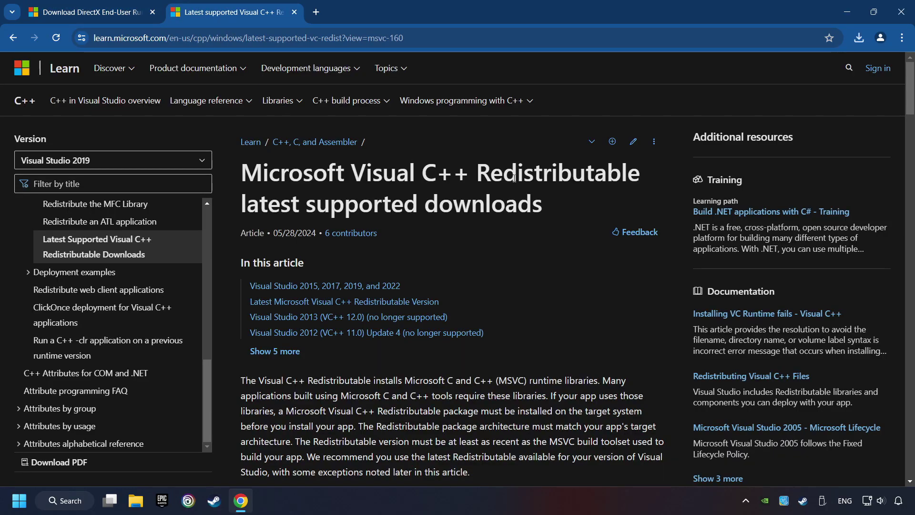
scroll(897, 99, down, 5)
scroll(852, 138, down, 8)
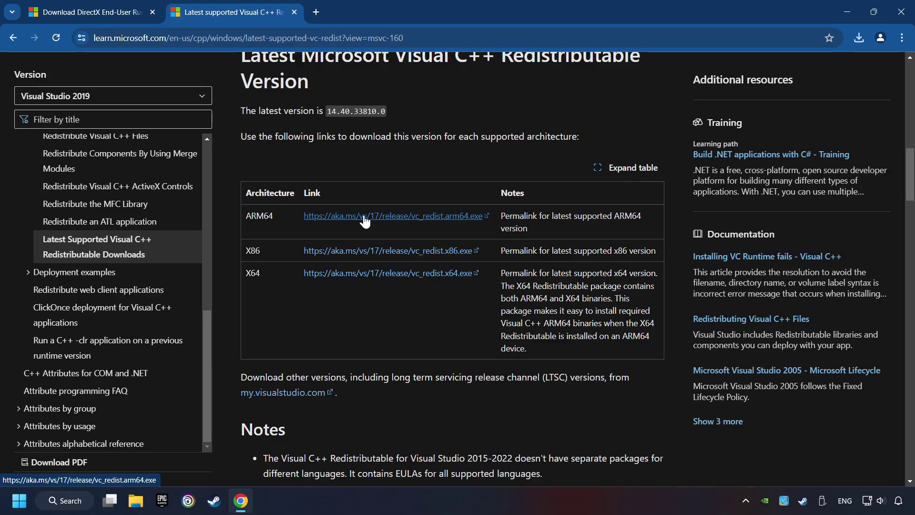
click(369, 257)
click(370, 272)
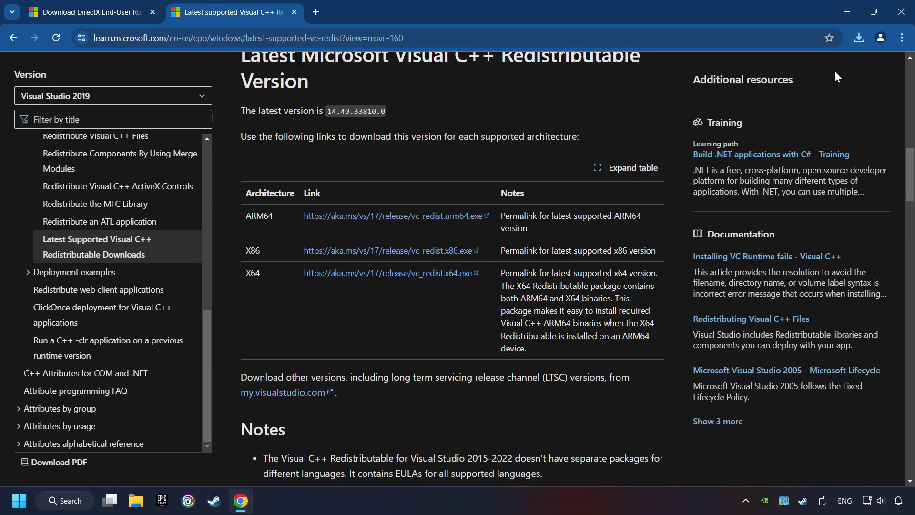
- Try installing the ARM64 redistributable and dismiss its unsupported-processor failure
click(768, 149)
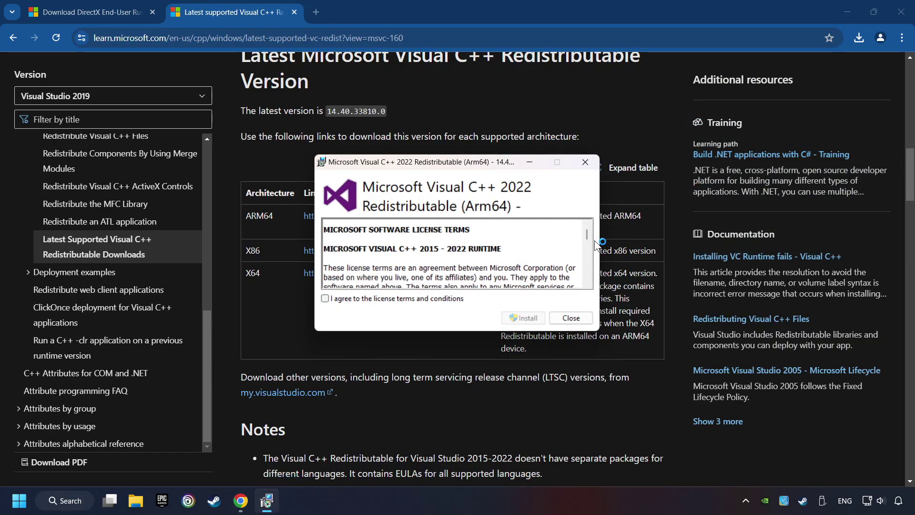
scroll(579, 261, down, 10)
scroll(581, 261, down, 5)
click(391, 300)
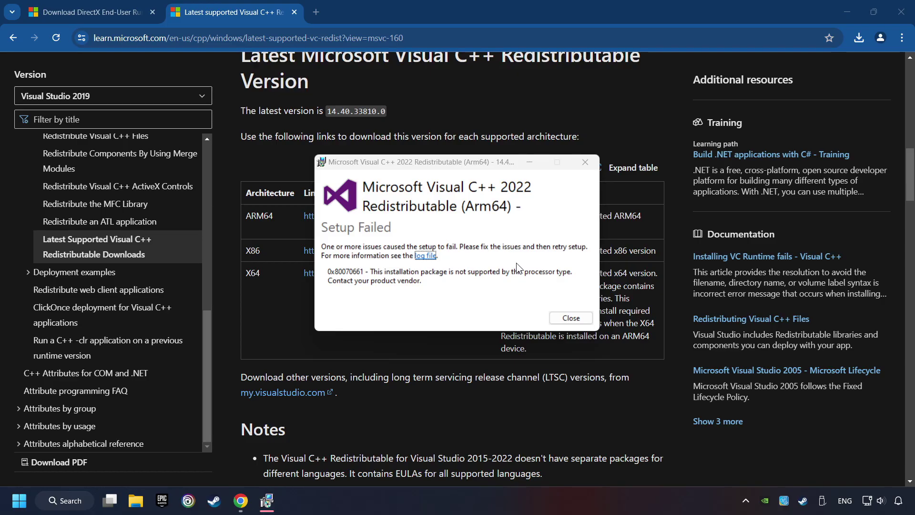
click(570, 317)
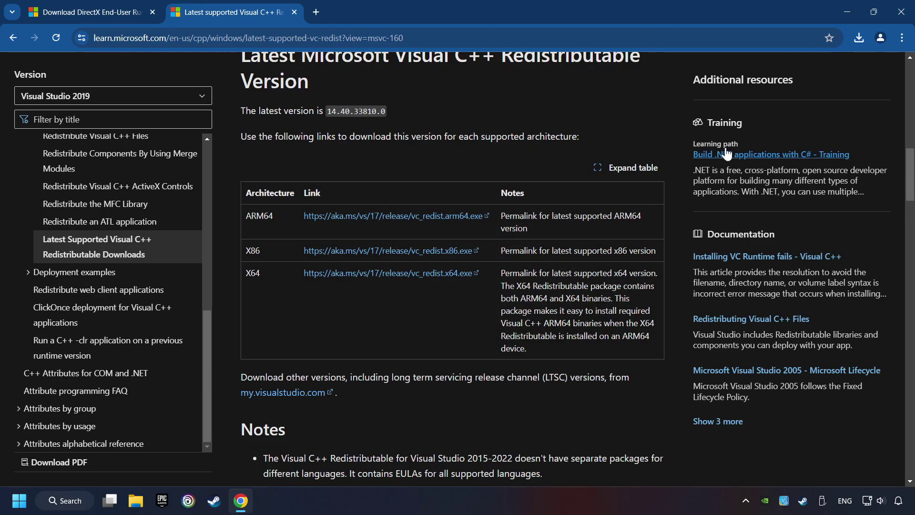
- Install the x86 then x64 Visual C++ 2015-2022 Redistributable 14.40.33810 from recent downloads
click(859, 38)
click(764, 116)
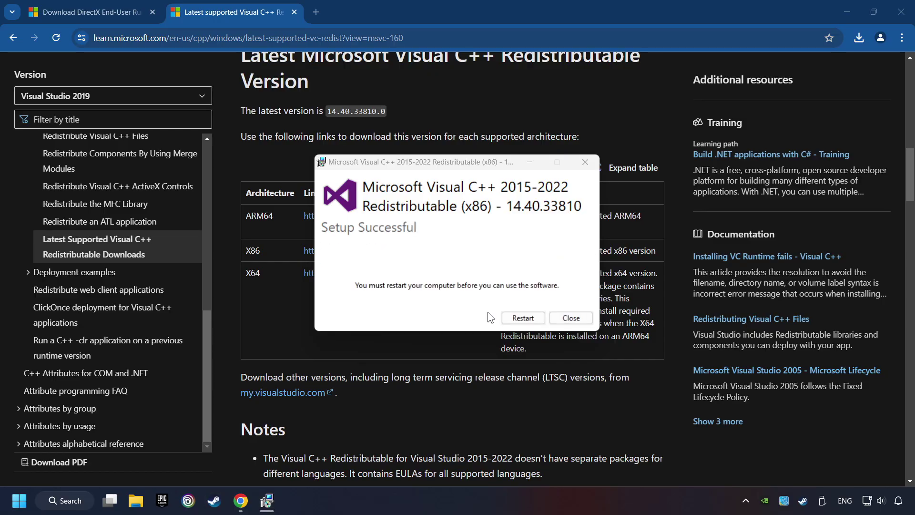
click(571, 317)
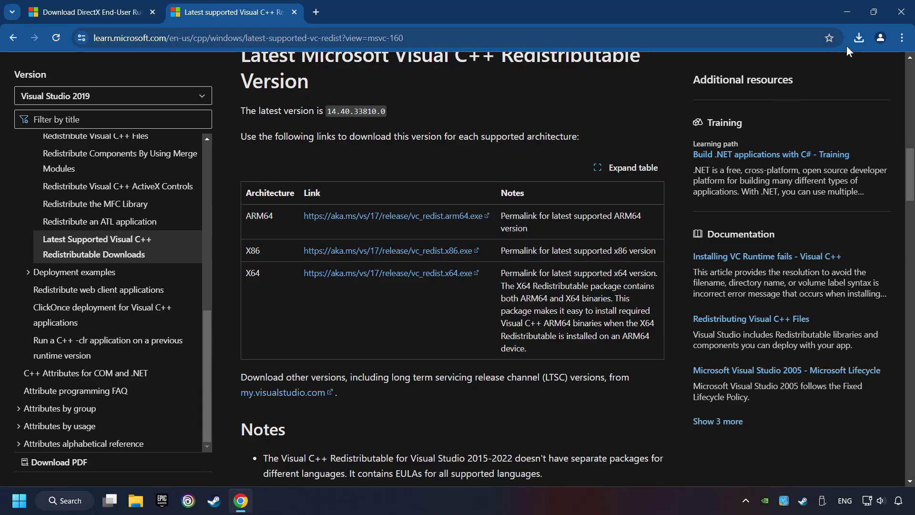
click(859, 38)
click(782, 87)
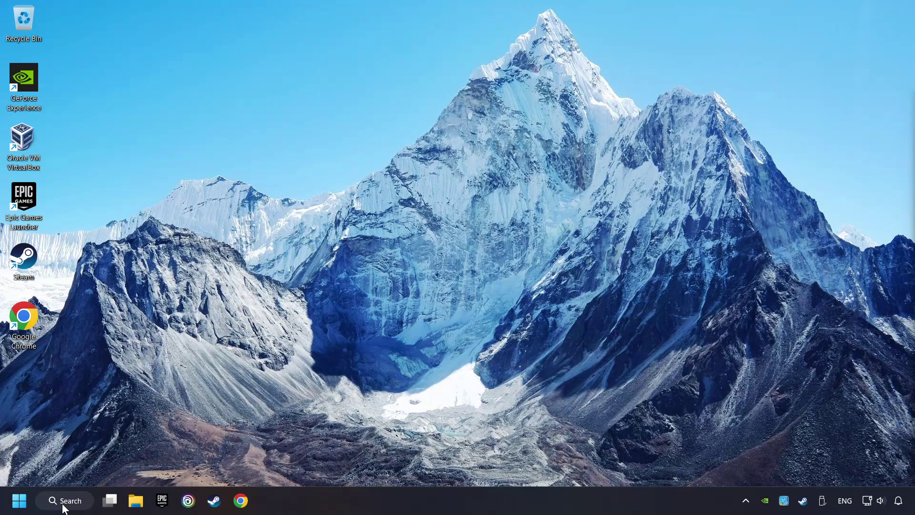
- Run a Windows Update check, confirm the PC is up to date, and close Settings
click(79, 501)
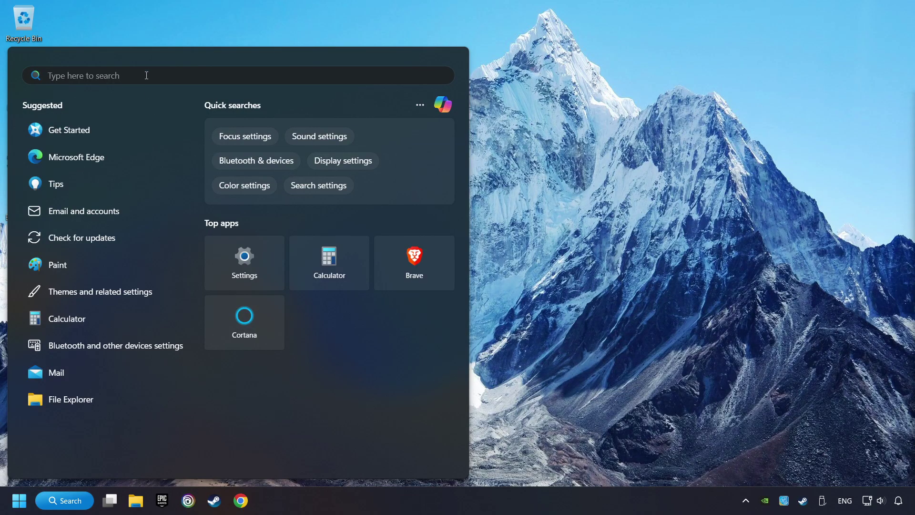
text(updates)
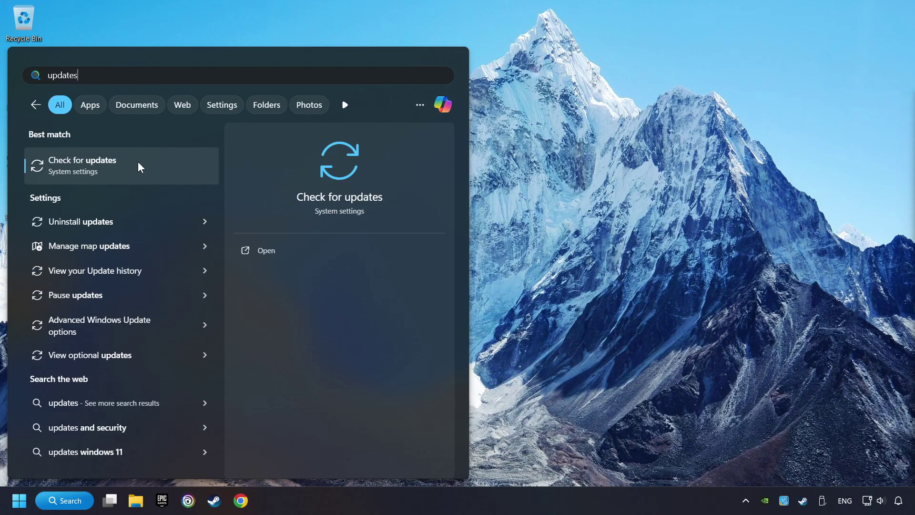
click(172, 167)
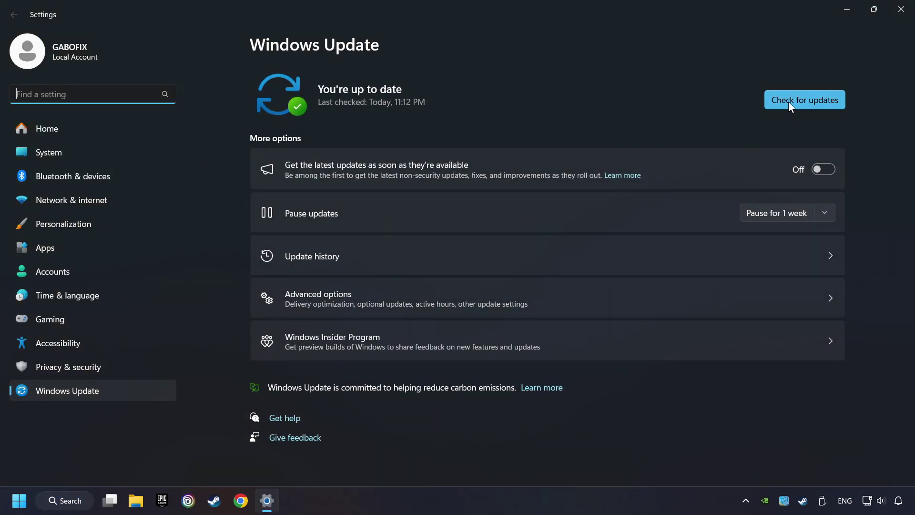
click(814, 101)
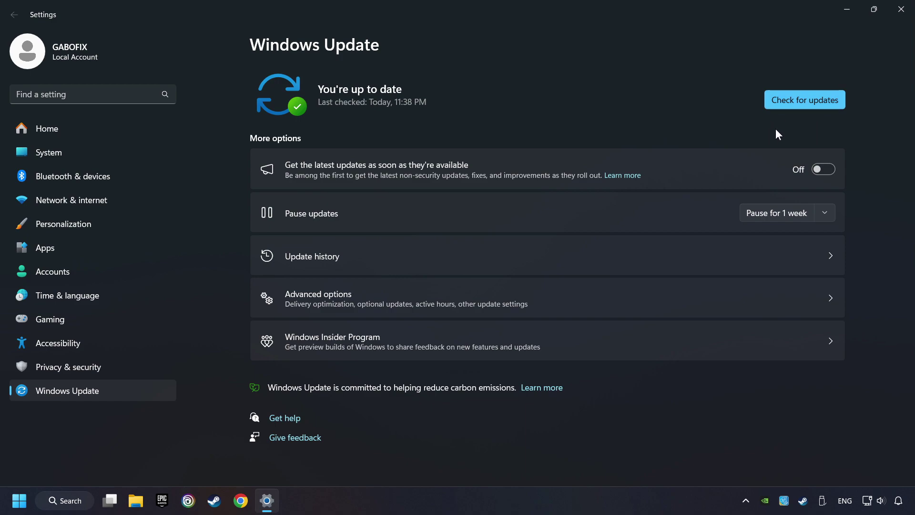
click(899, 16)
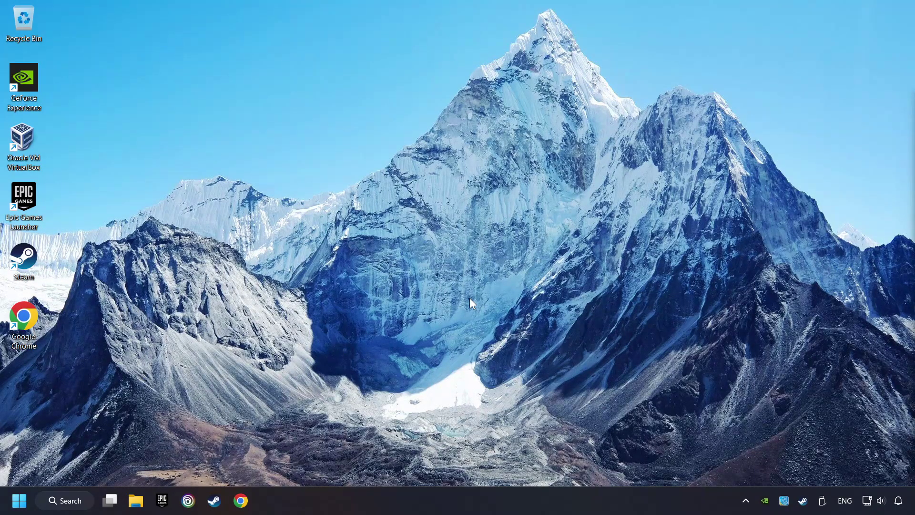
- Disable EpicGamesLauncher.exe under Task Manager's startup apps, then close Task Manager
right_click(467, 501)
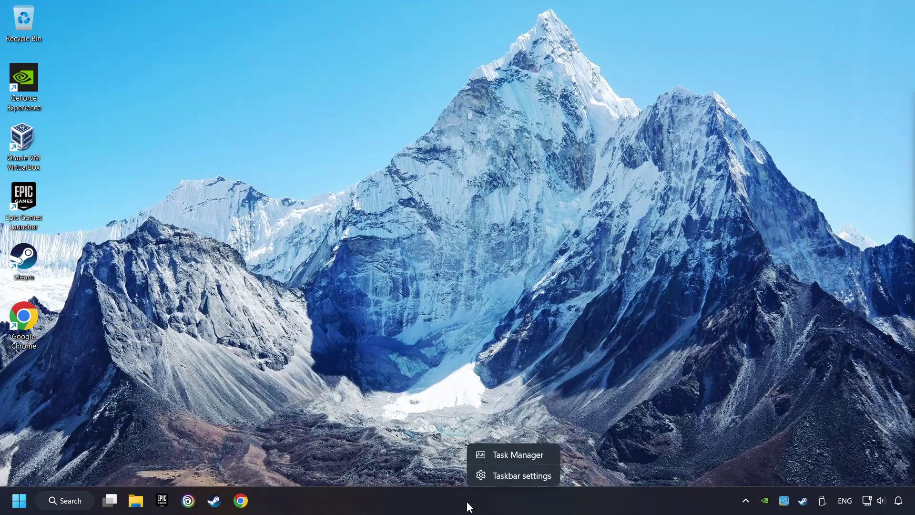
click(526, 454)
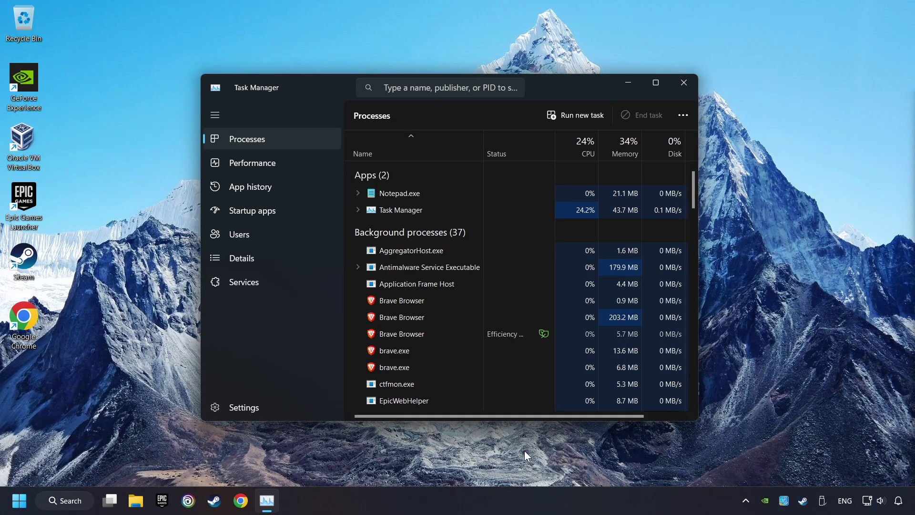
click(301, 214)
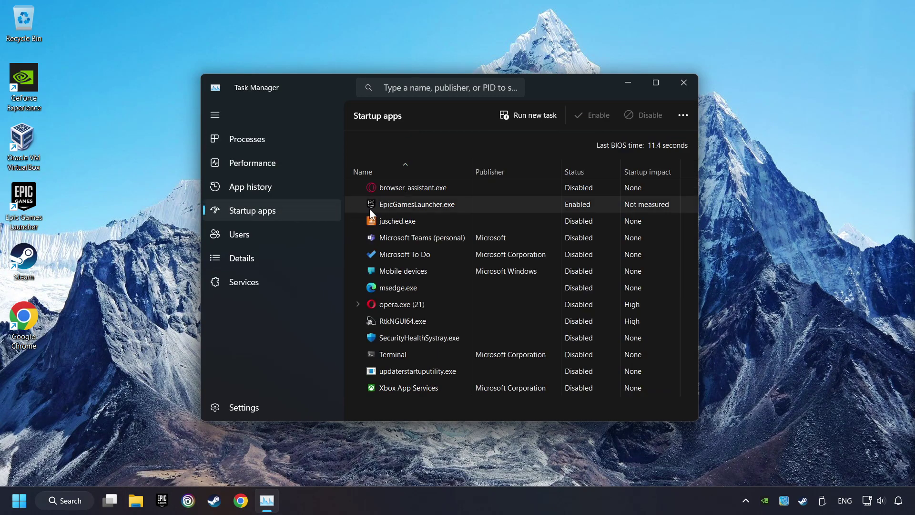
click(493, 205)
click(644, 117)
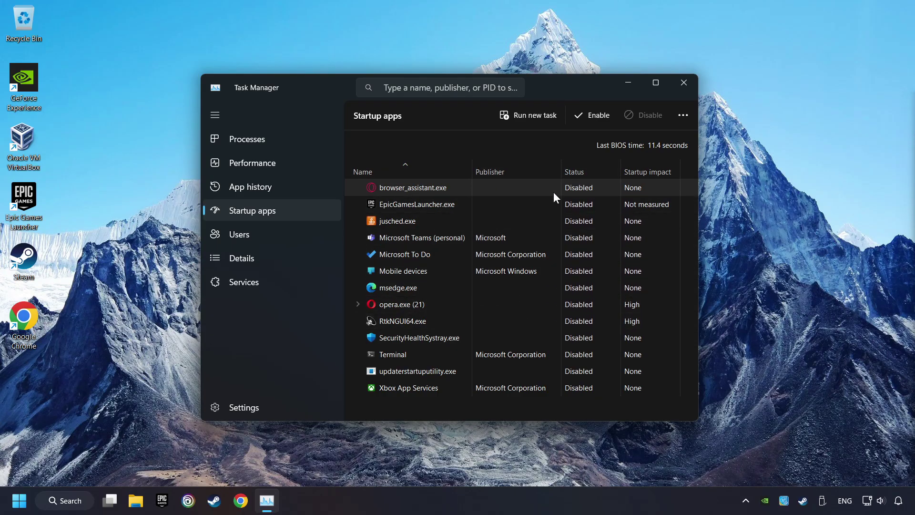
click(685, 83)
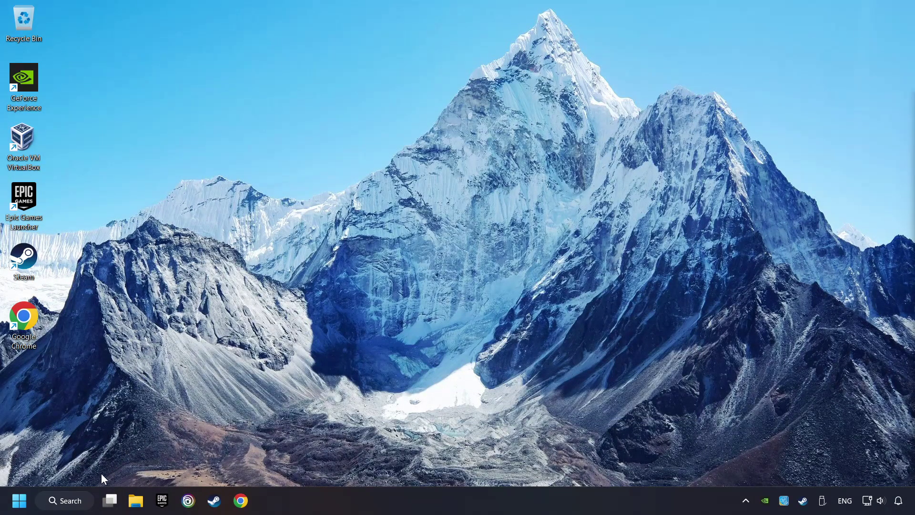
- Go from Windows Security's Virus & threat protection settings to Add or remove exclusions
click(72, 500)
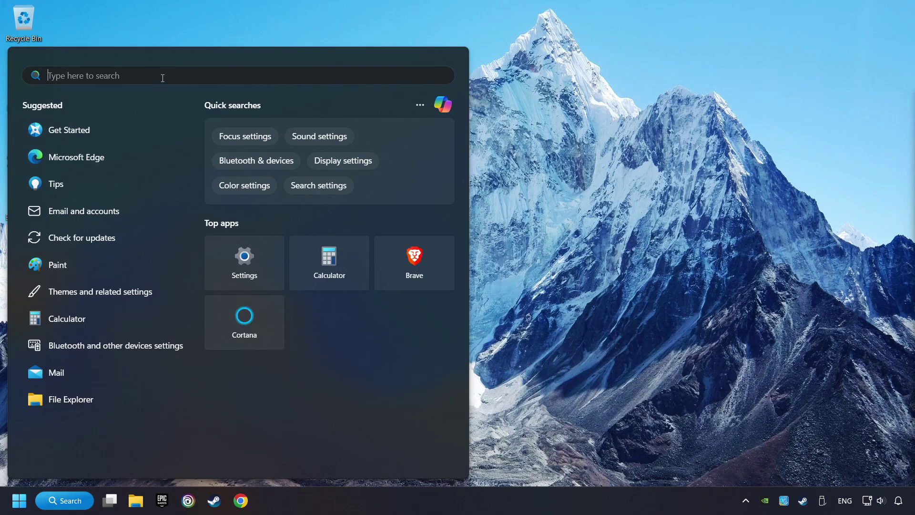
text(windows se)
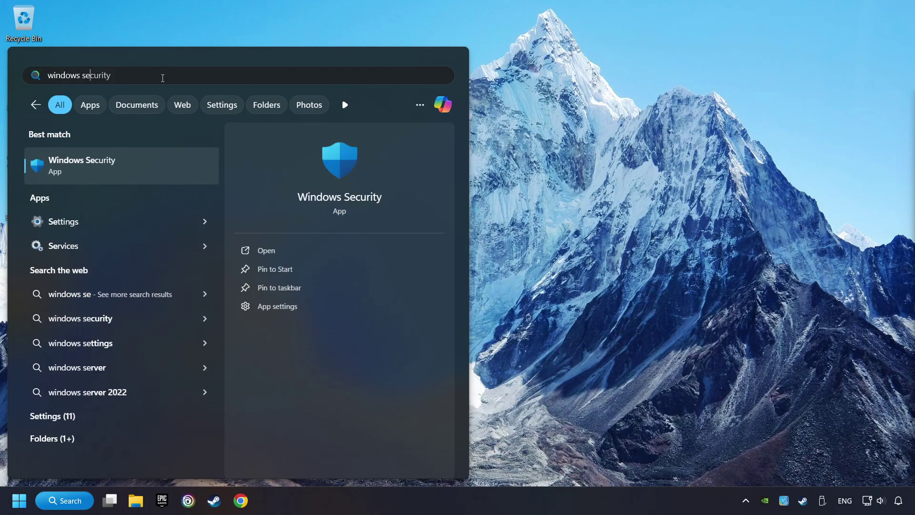
text(curity)
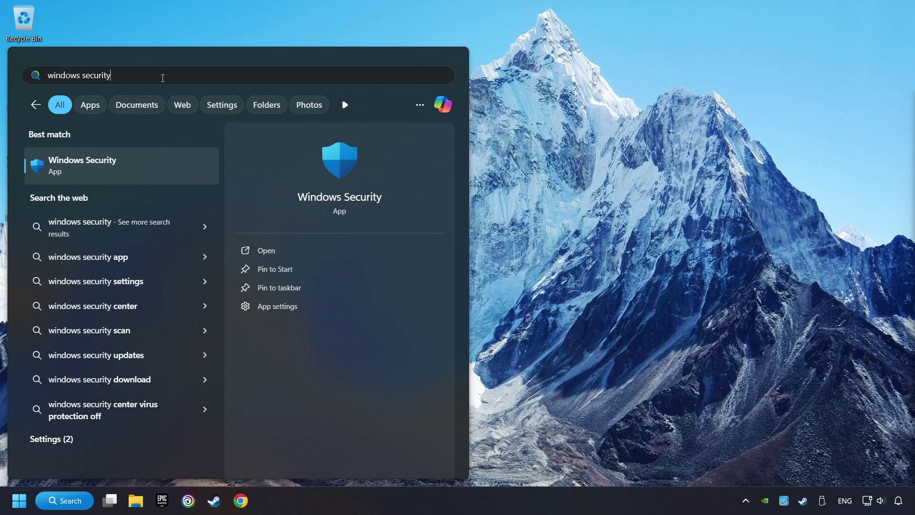
click(184, 164)
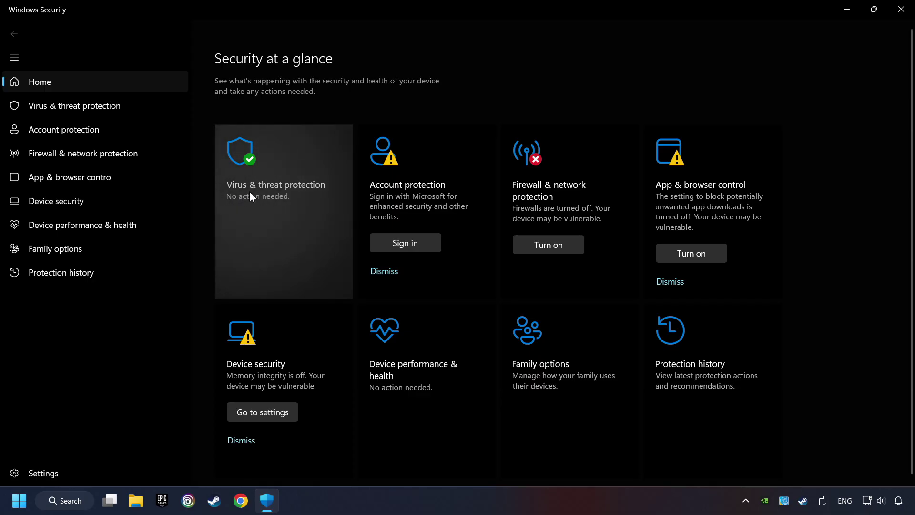
click(296, 207)
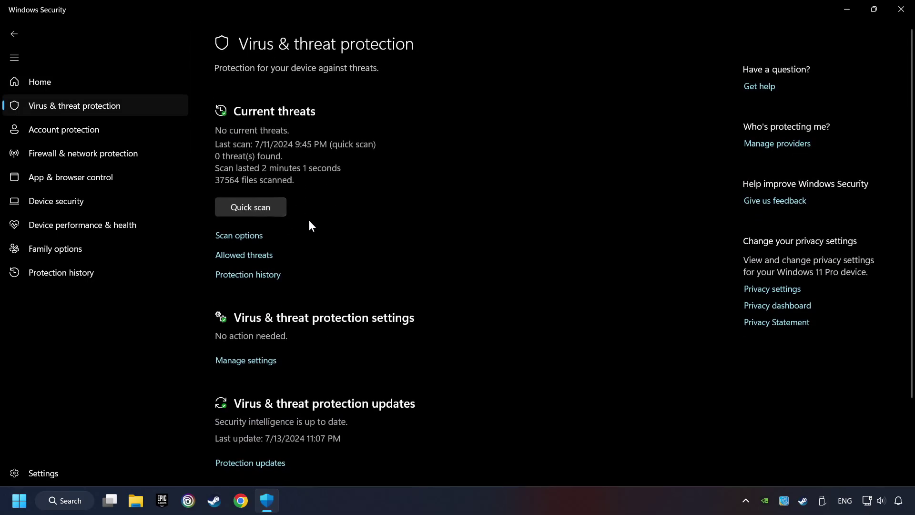
scroll(312, 241, down, 3)
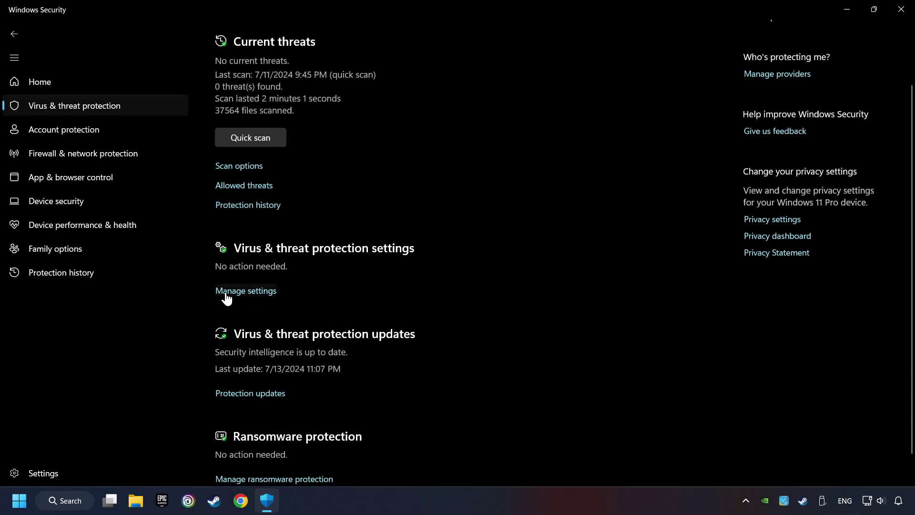
click(250, 294)
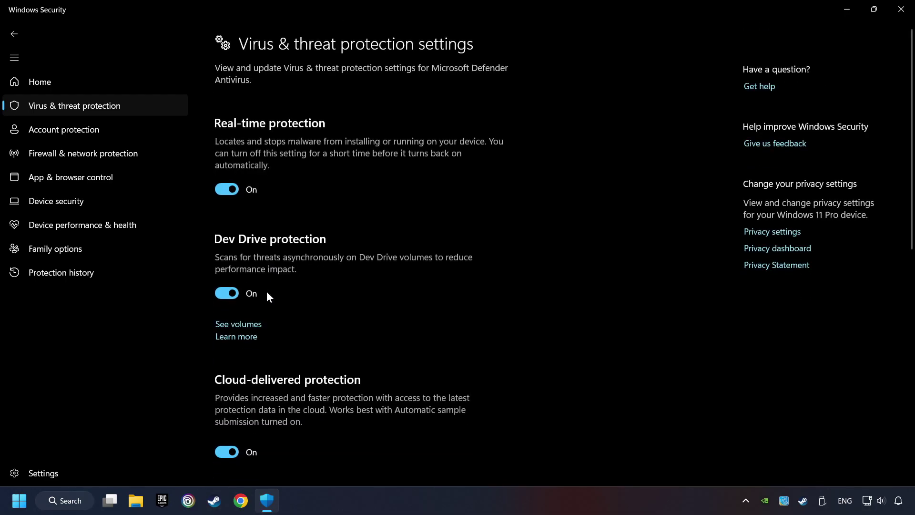
scroll(338, 300, down, 10)
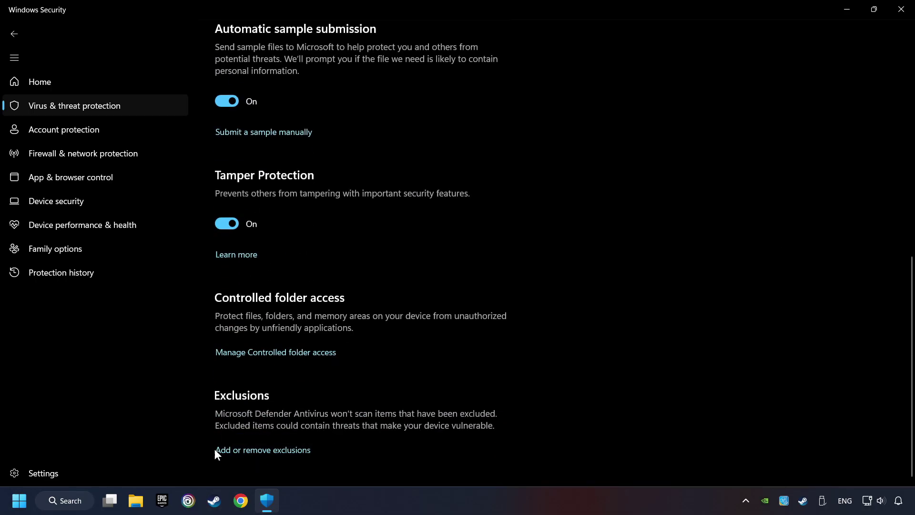
click(276, 452)
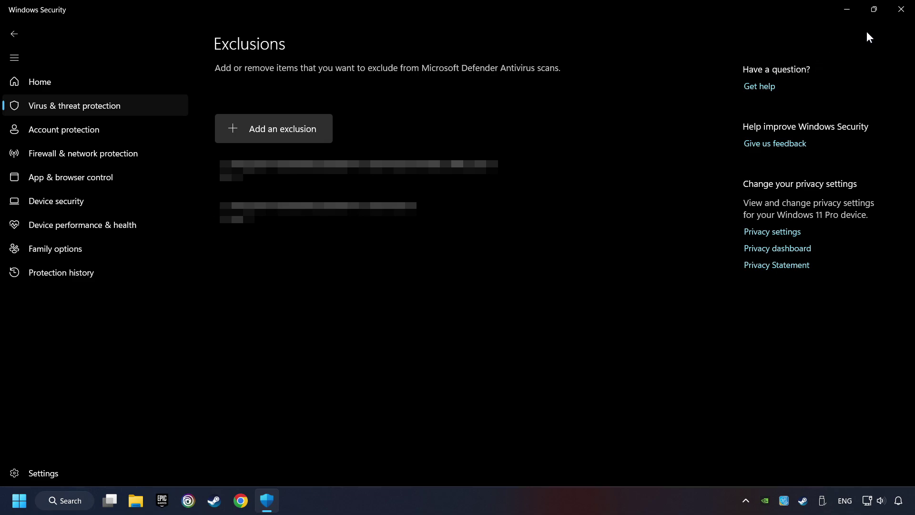
- Close Windows Security and bring up the firewall's allowed apps list
click(901, 10)
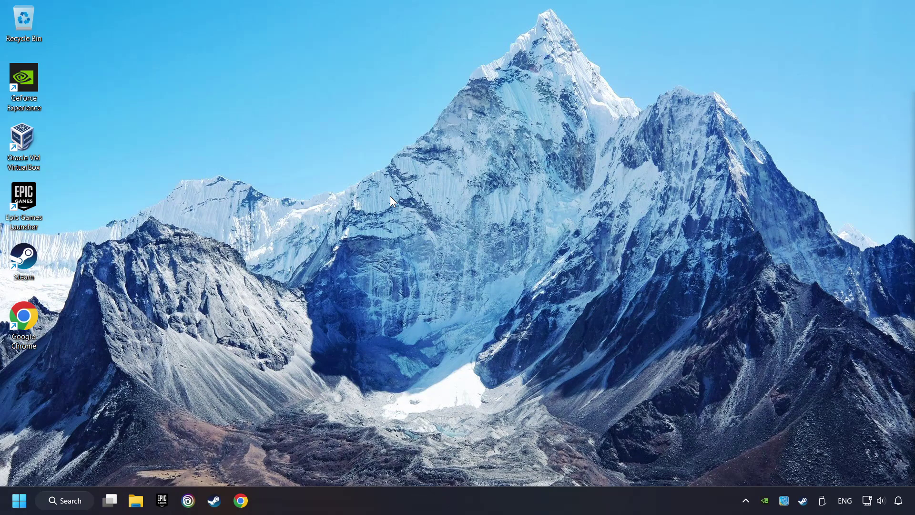
click(65, 500)
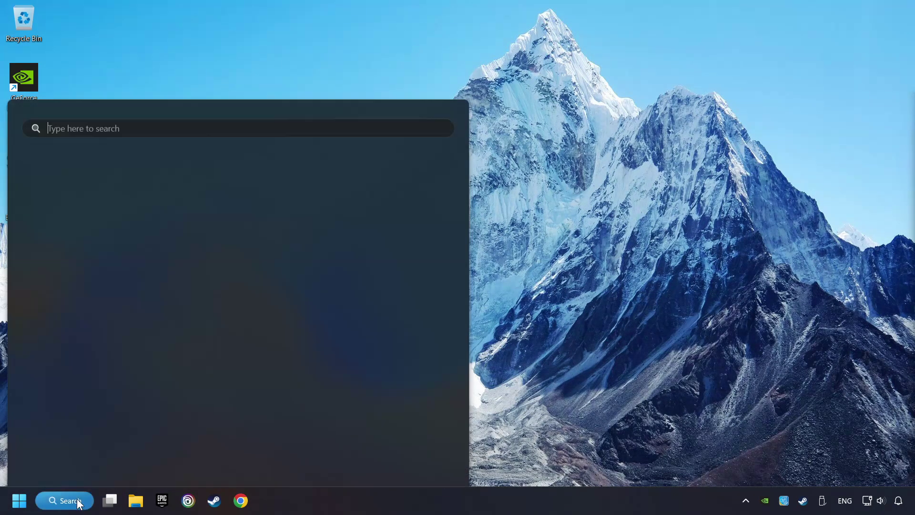
text(fir)
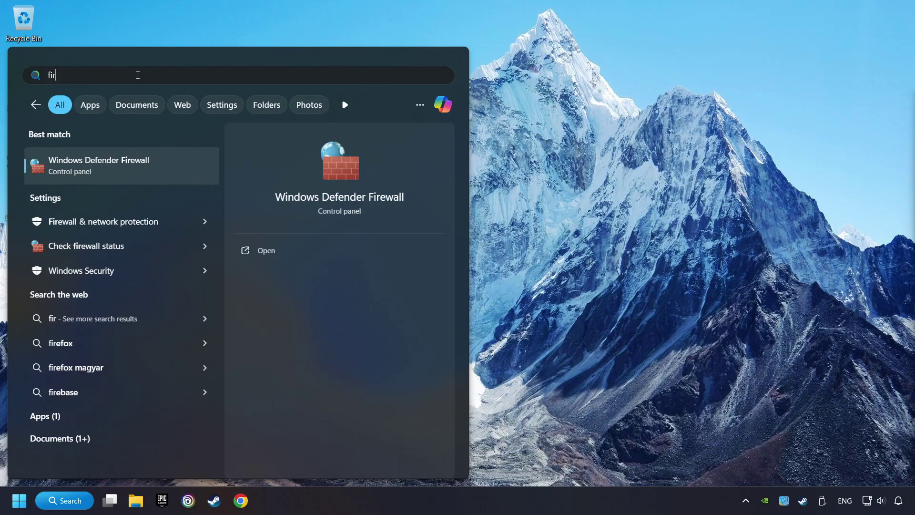
text(ewall)
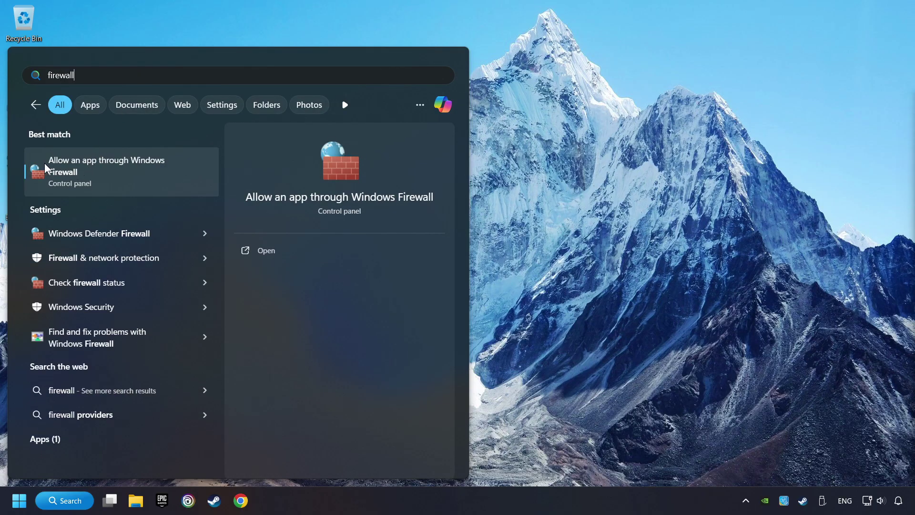
click(187, 170)
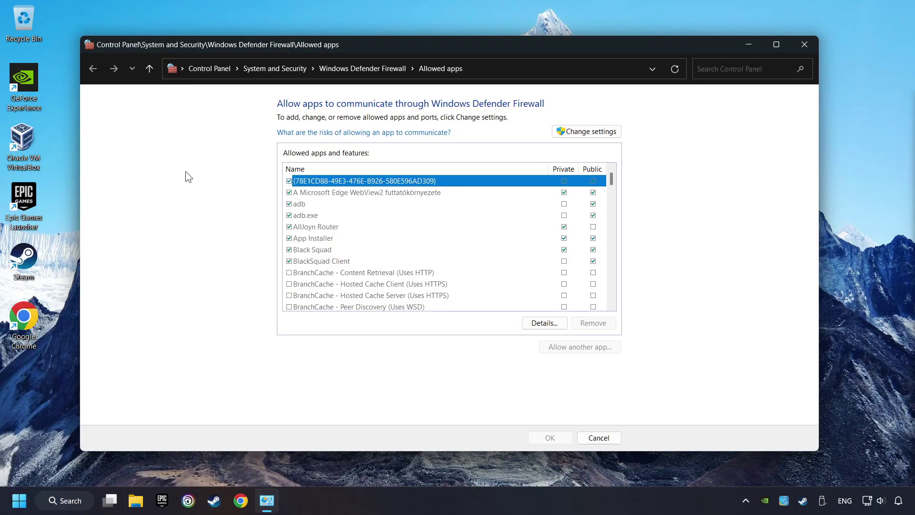
- Allow GAME.exe on Private and Public networks and save with OK
click(595, 130)
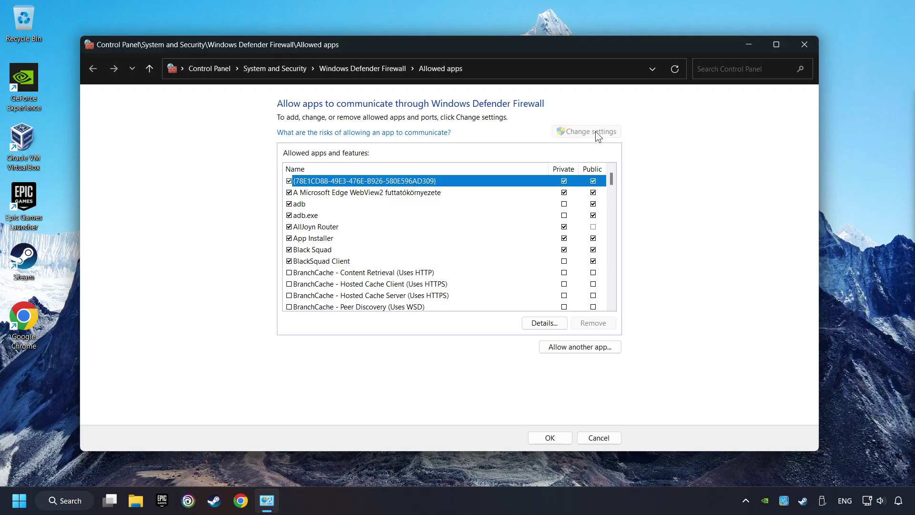
mouse_move(611, 181)
mouse_down()
mouse_move(607, 248)
mouse_move(622, 170)
mouse_up()
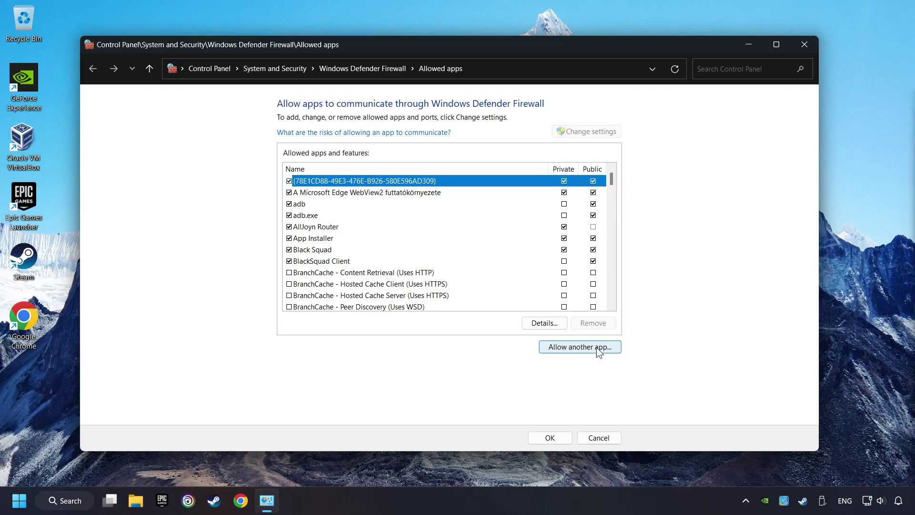
key(g)
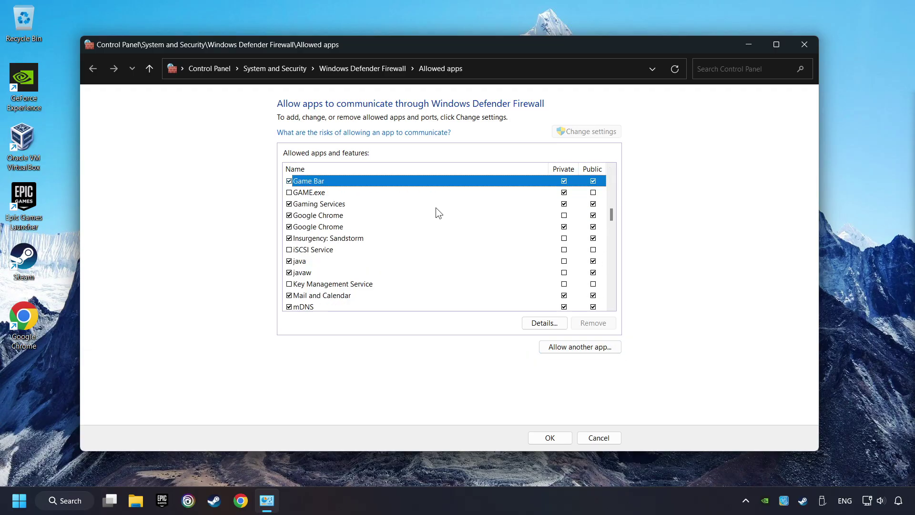
key(Down)
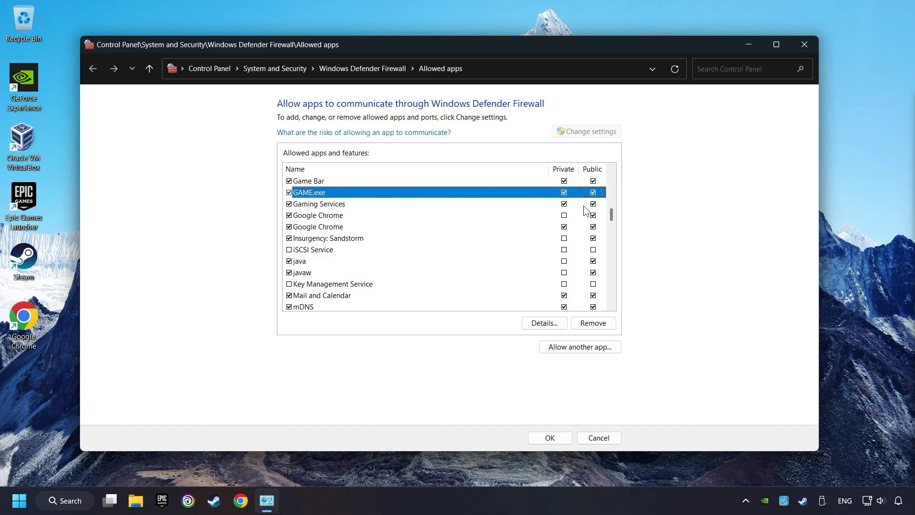
click(551, 439)
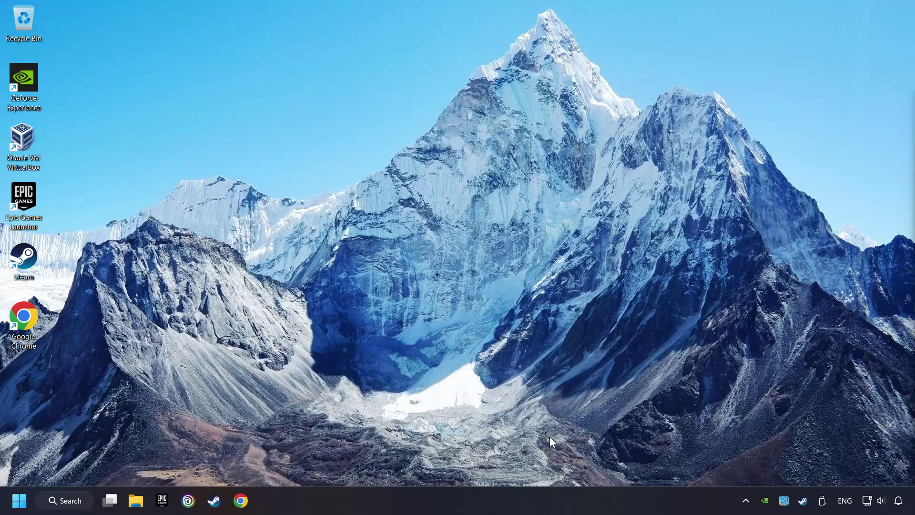
- Run sfc /scannow in an administrator Command Prompt, then show Start's power options
click(66, 500)
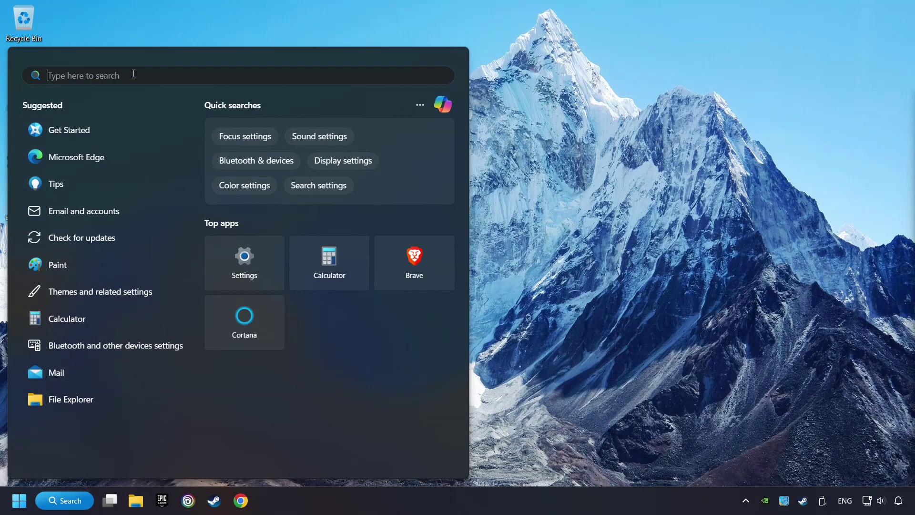
text(cmd)
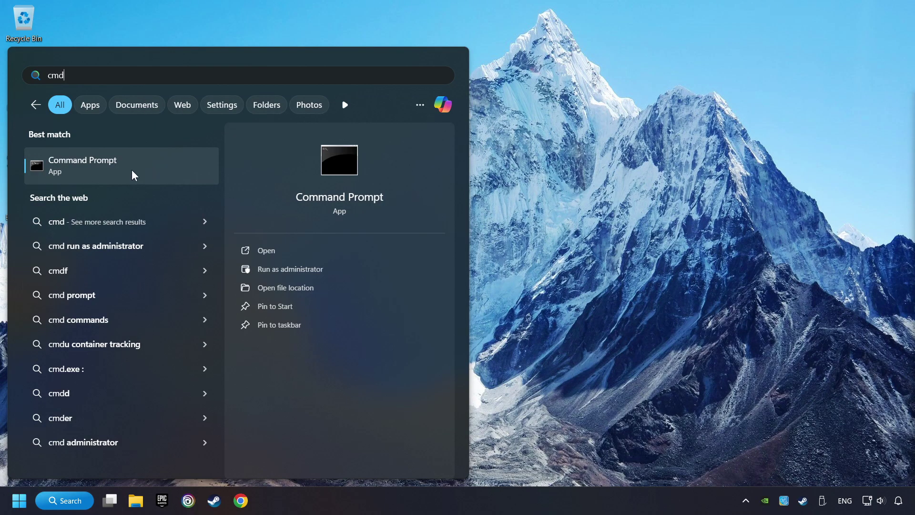
right_click(189, 170)
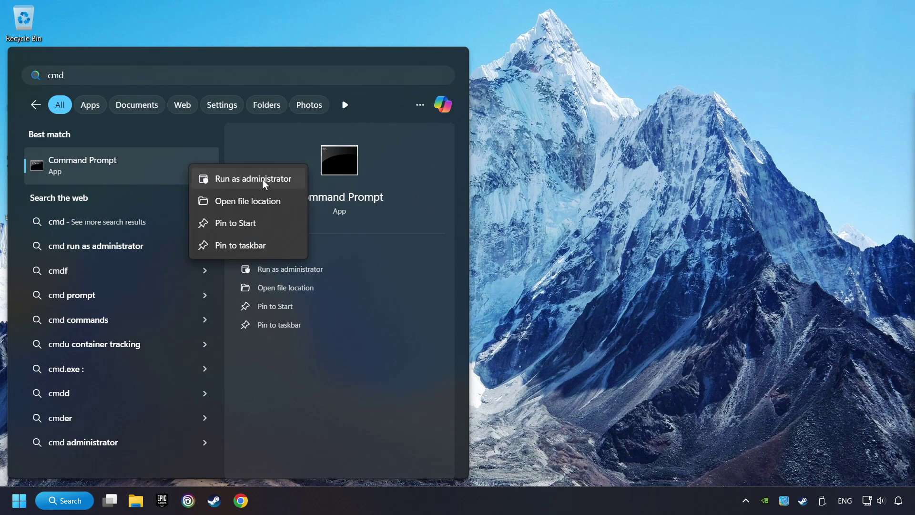
click(248, 179)
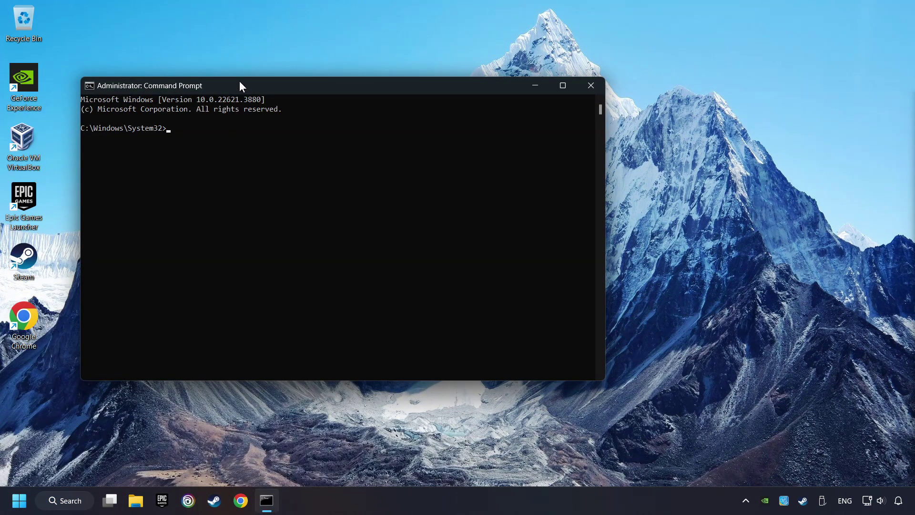
drag(240, 86, 345, 112)
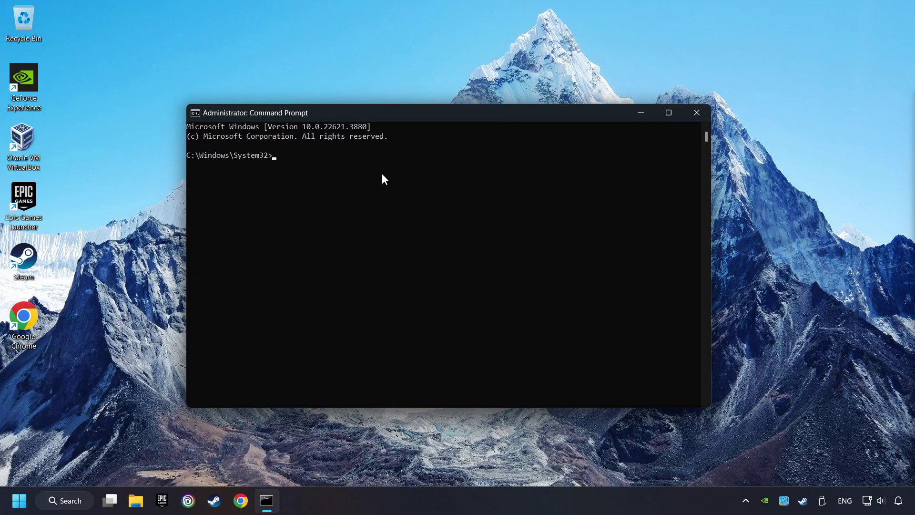
text(sfc /)
text(scannow)
key(Return)
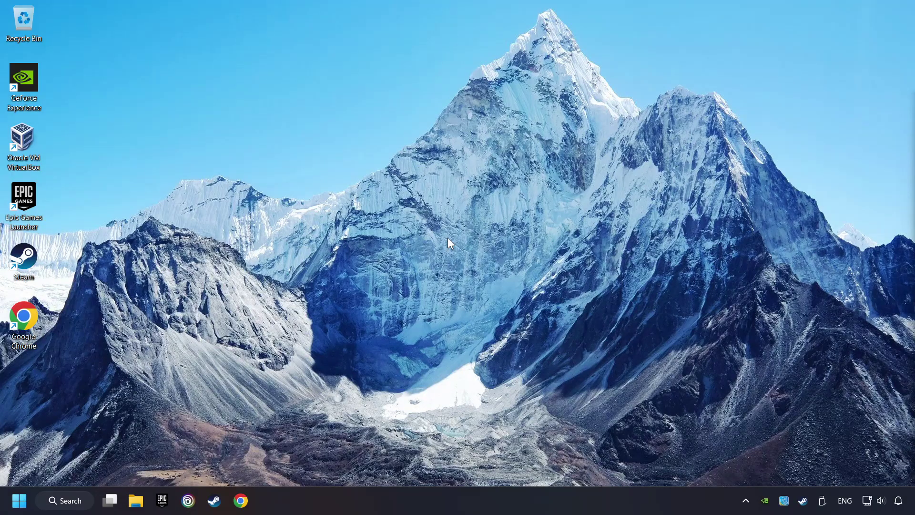
click(19, 491)
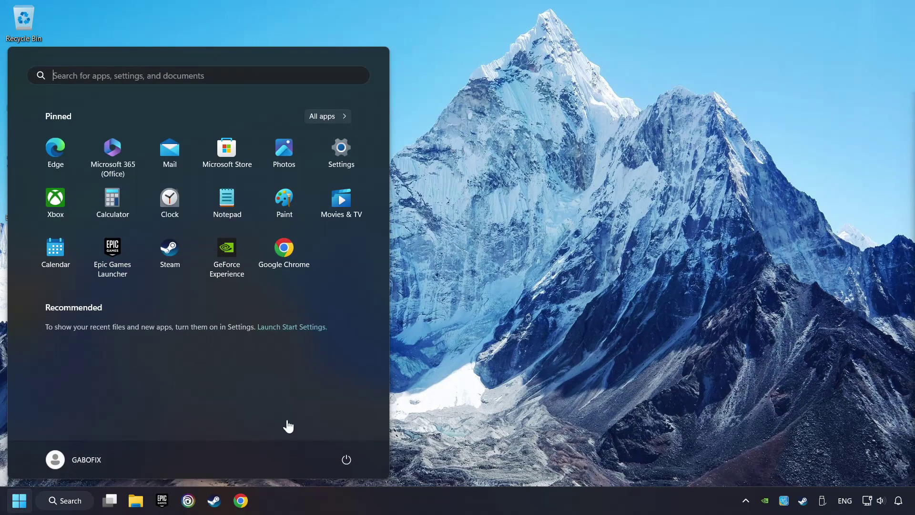